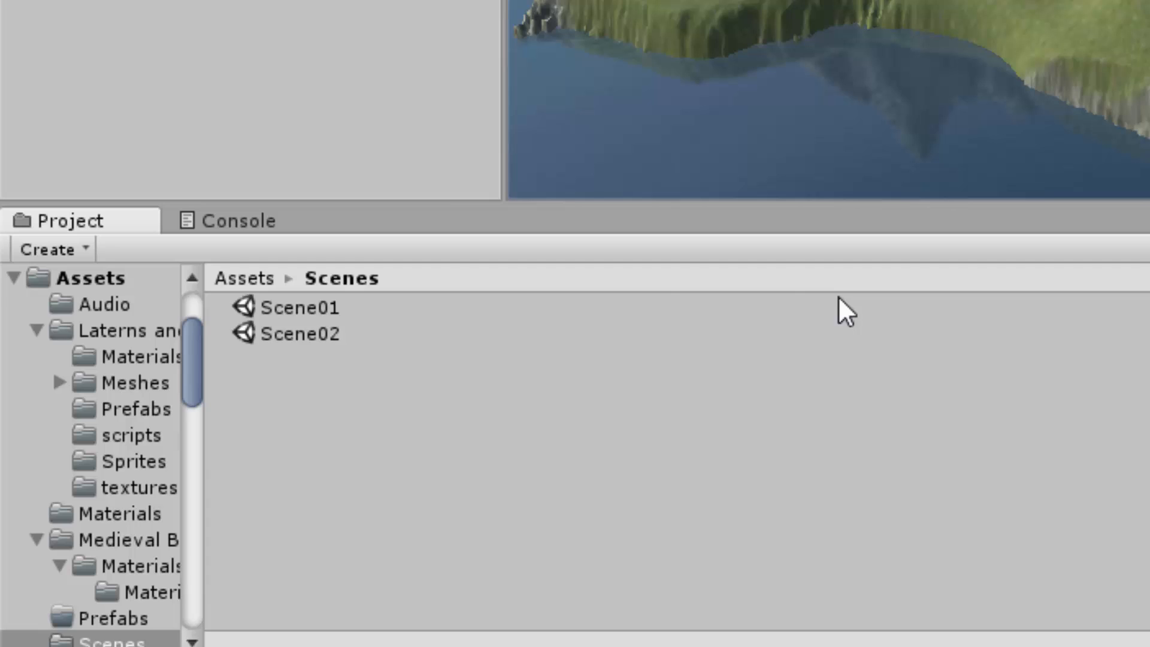
- Create a scene named Splash in the Scenes folder and open it
{"action": "right_click", "coordinate": [308, 425]}
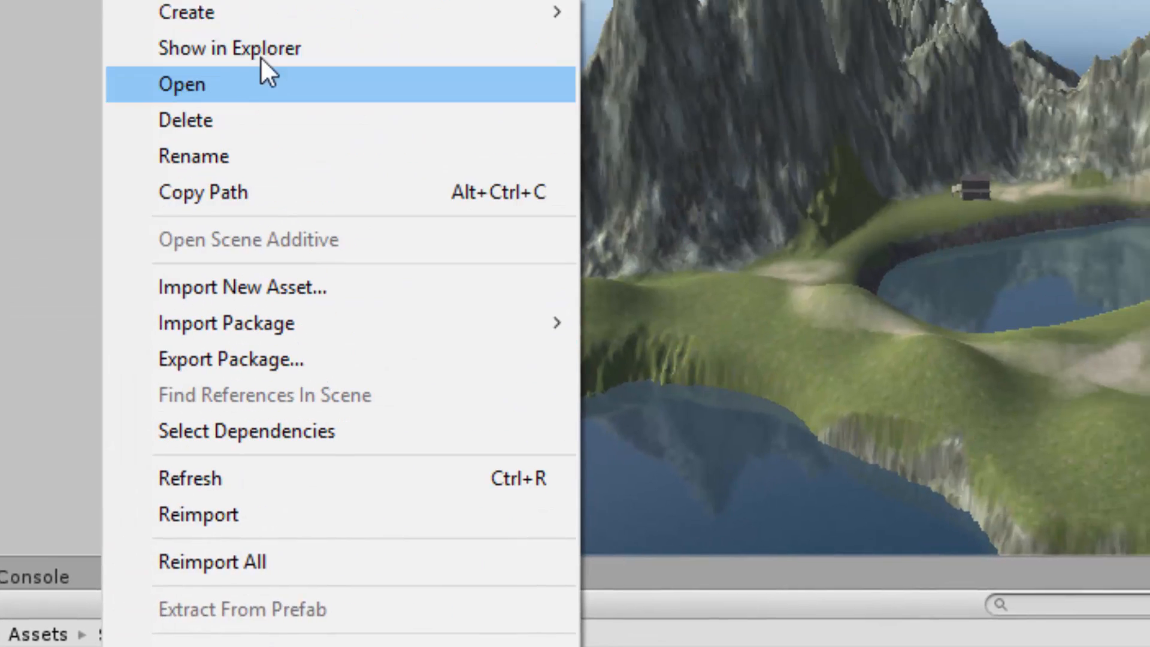
{"action": "mouse_move", "coordinate": [280, 20]}
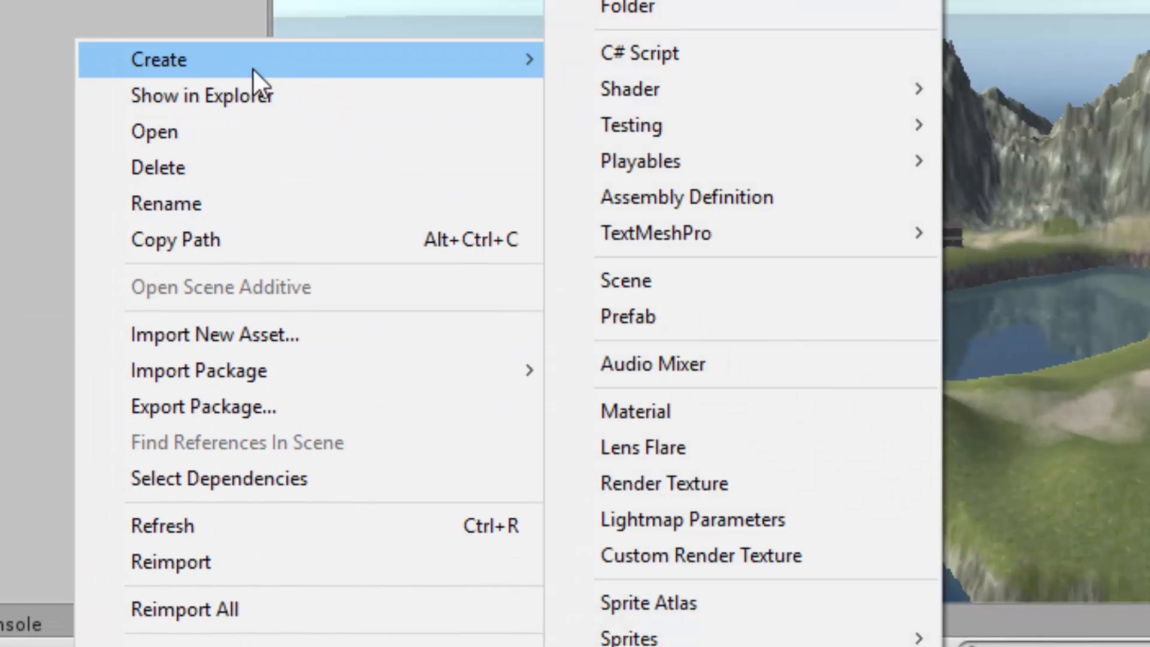
{"action": "left_click", "coordinate": [659, 280]}
{"action": "type", "text": "Splash"}
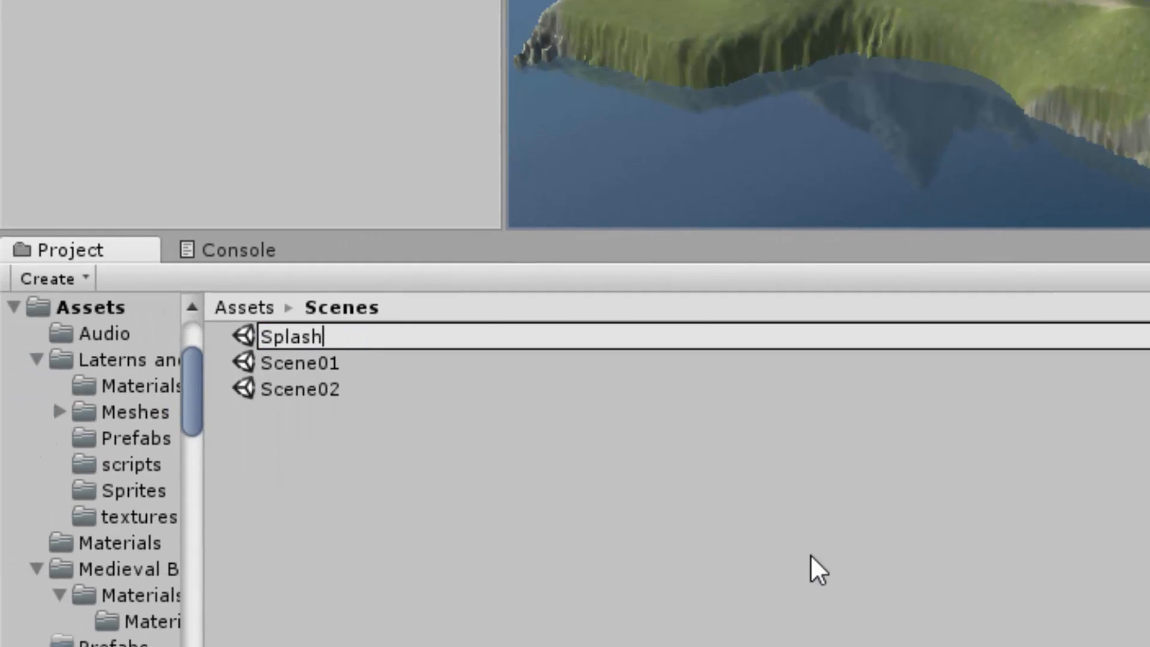
{"action": "key", "text": "Return"}
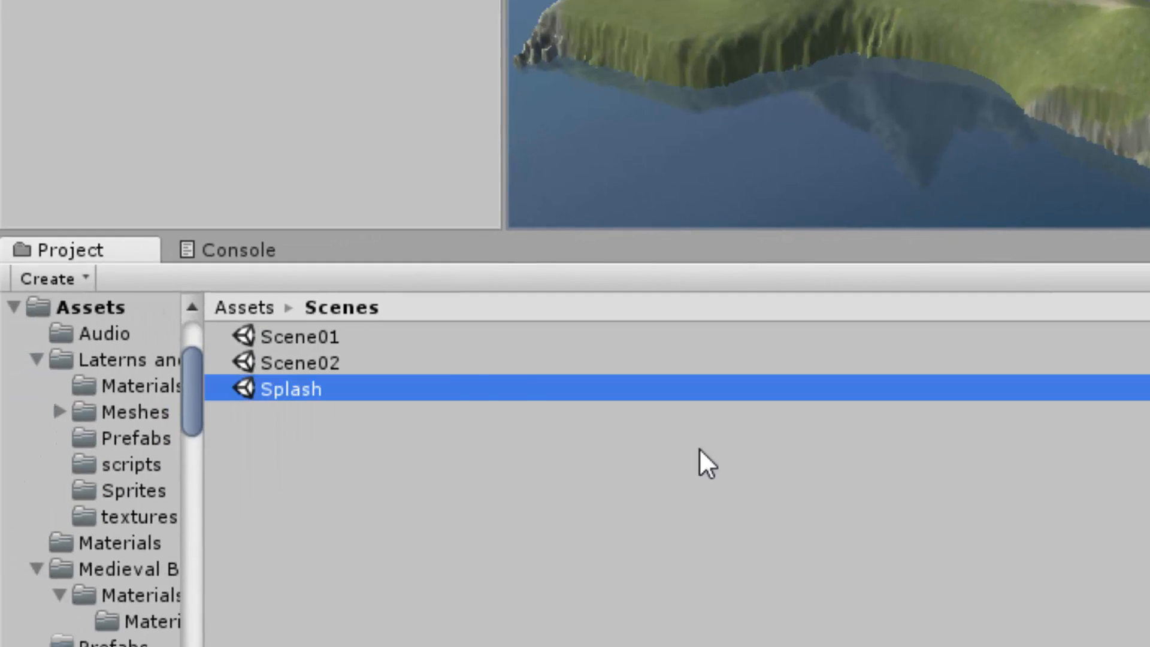
{"action": "double_click", "coordinate": [299, 390]}
- Add a UI Text object to the Splash scene
{"action": "left_click", "coordinate": [116, 117]}
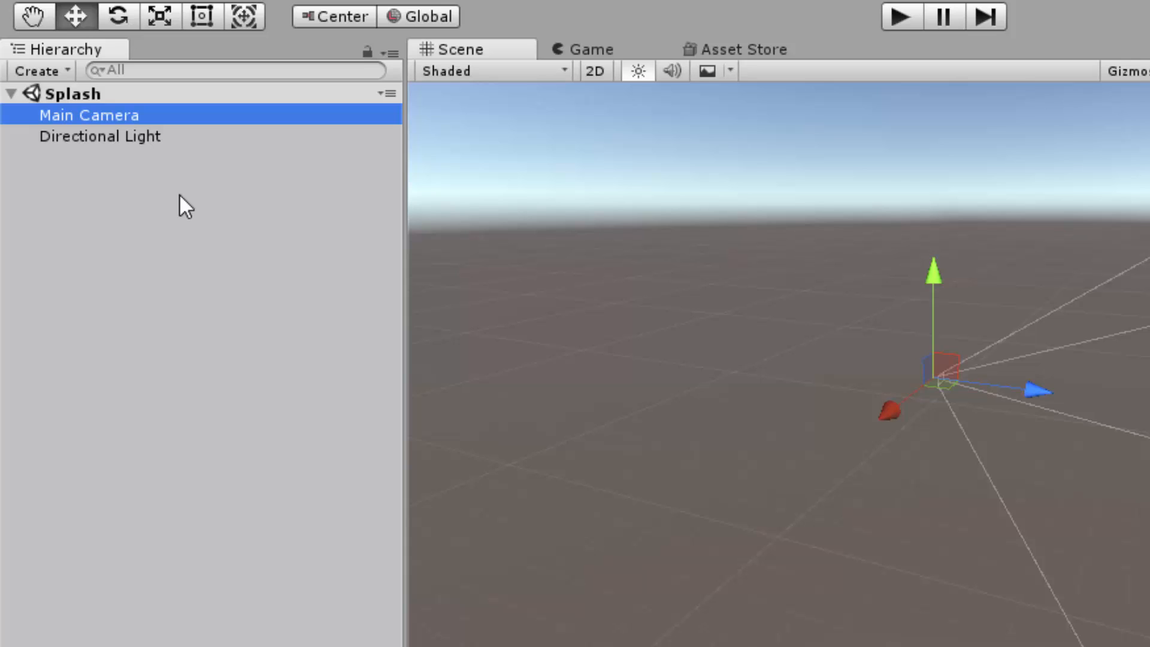
{"action": "right_click", "coordinate": [118, 193]}
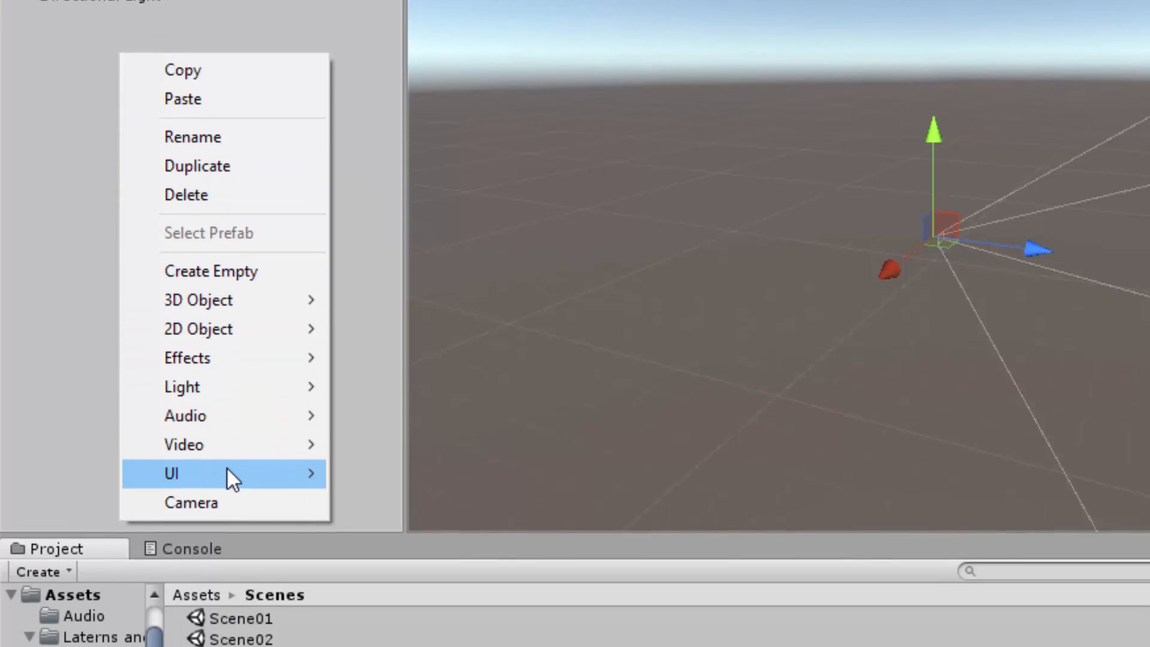
{"action": "mouse_move", "coordinate": [229, 473]}
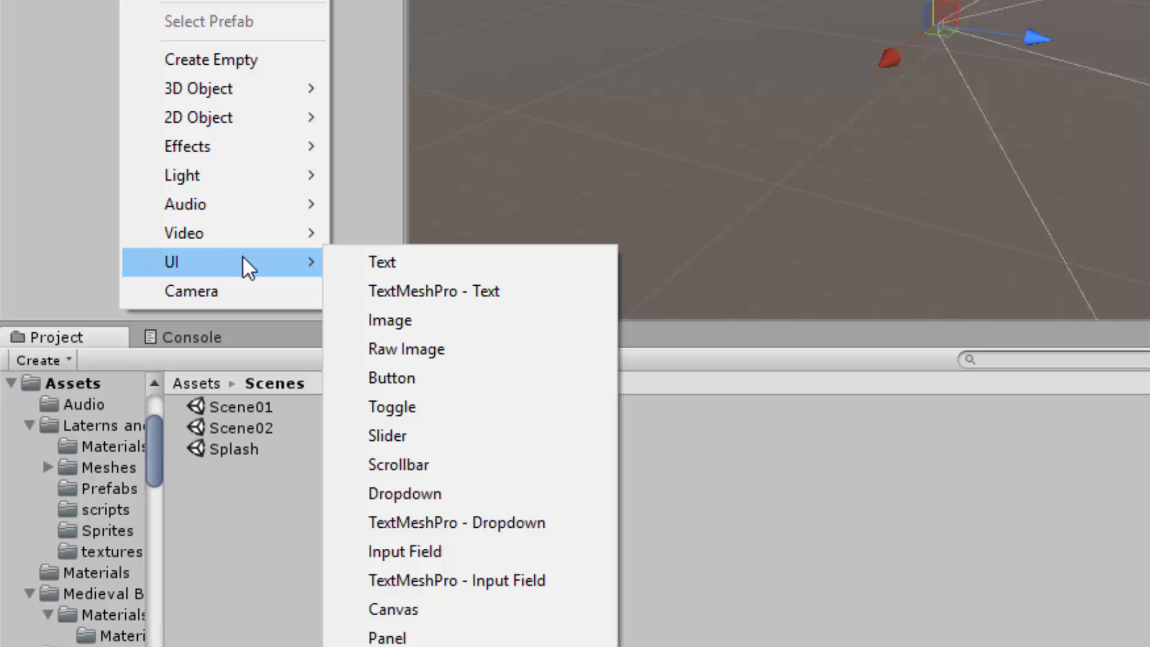
{"action": "left_click", "coordinate": [380, 258]}
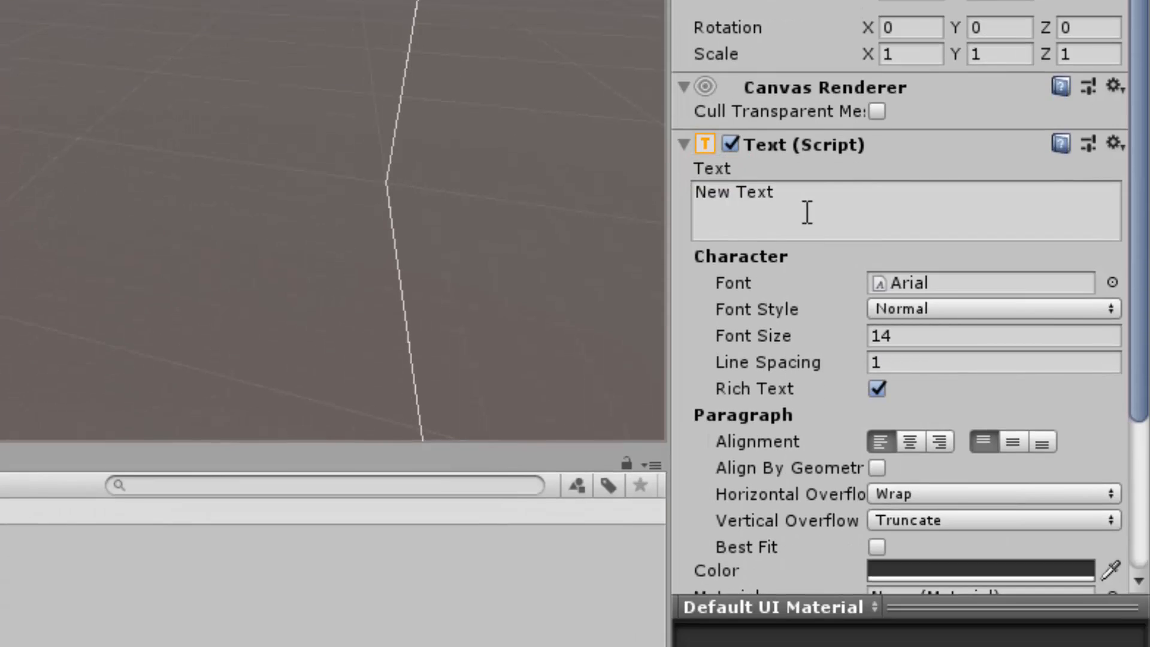
- Set the new text object's content to "Jake's Game" and rename the object TitleText
{"action": "left_click_drag", "start_coordinate": [814, 509], "coordinate": [677, 505]}
{"action": "left_click_drag", "start_coordinate": [677, 190], "coordinate": [671, 190]}
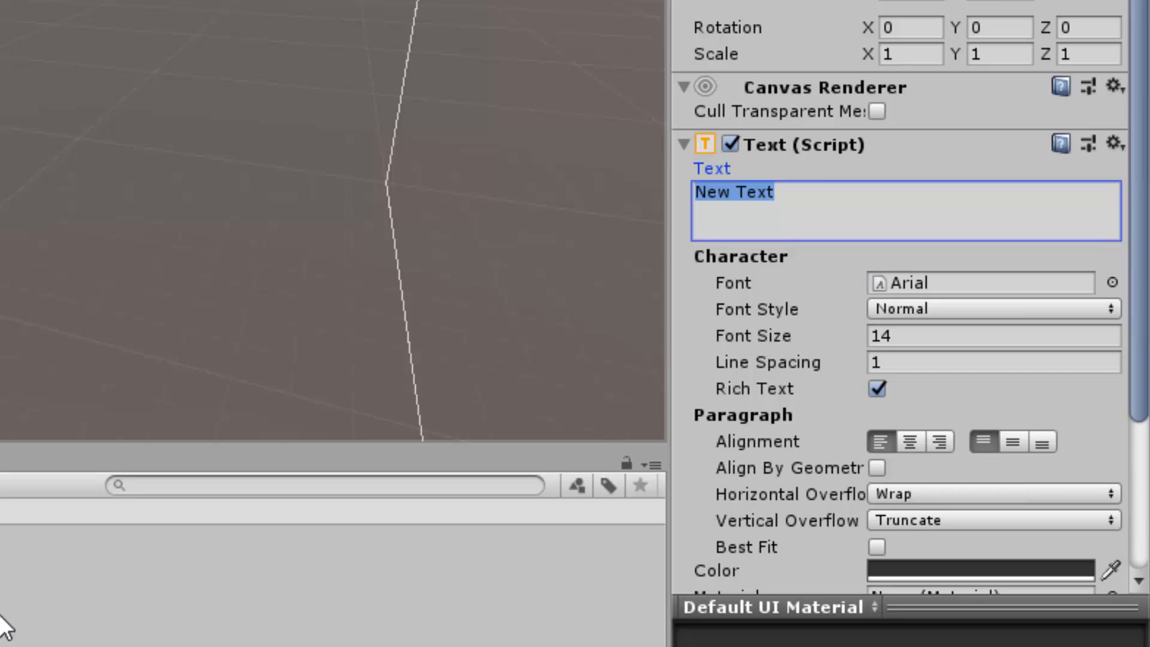
{"action": "type", "text": "Jake's Game"}
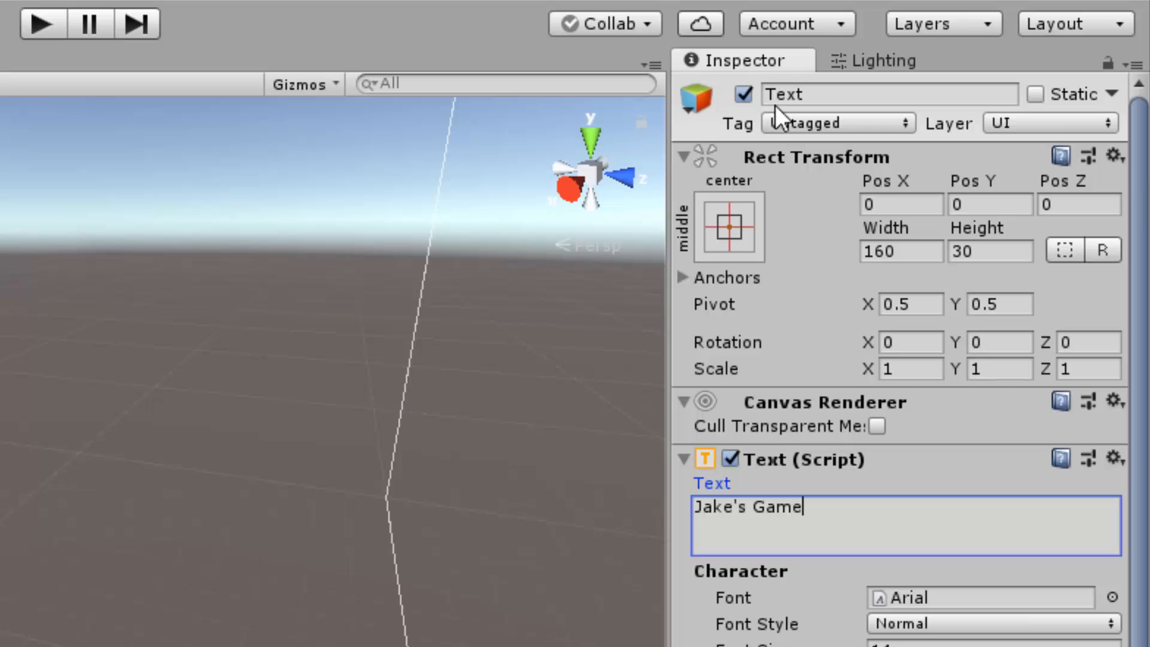
{"action": "left_click", "coordinate": [766, 95]}
{"action": "type", "text": "TitleTex"}
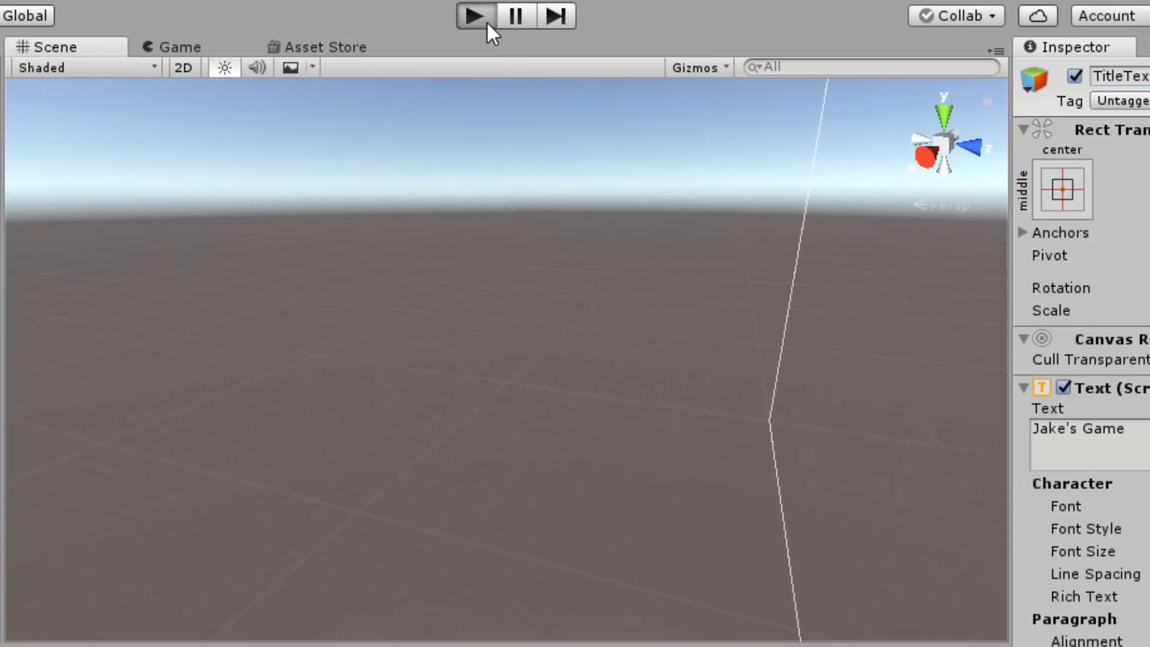
- Test-run the scene to check the title, and inspect the Canvas and Main Camera in the Scene view
{"action": "left_click", "coordinate": [488, 23]}
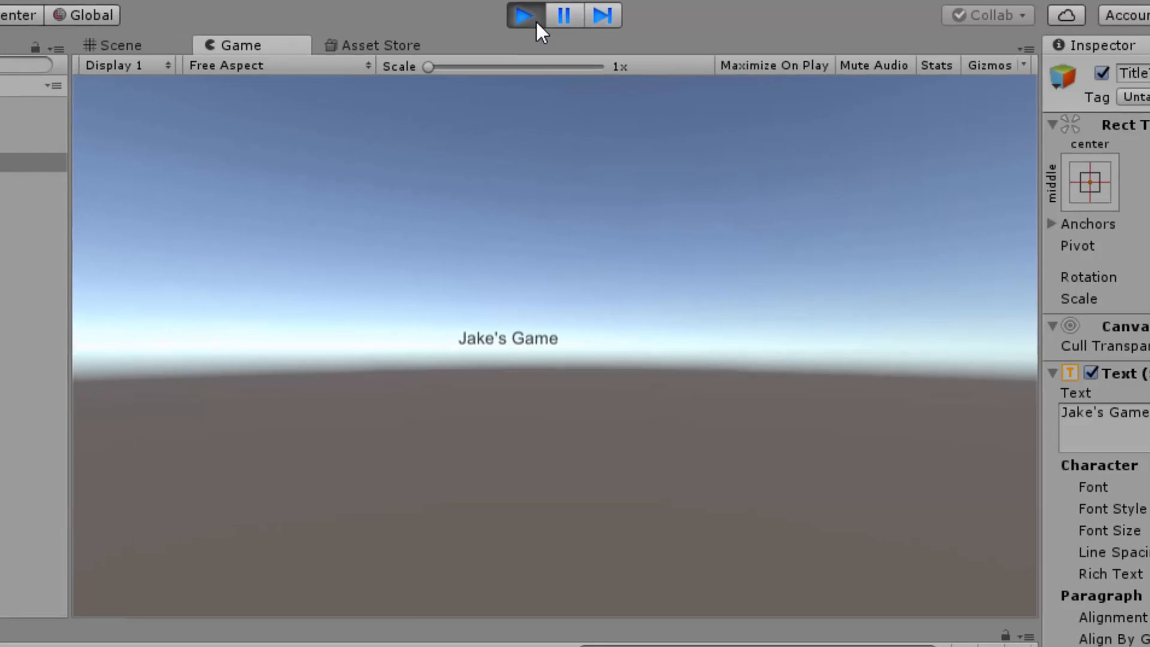
{"action": "left_click", "coordinate": [484, 18]}
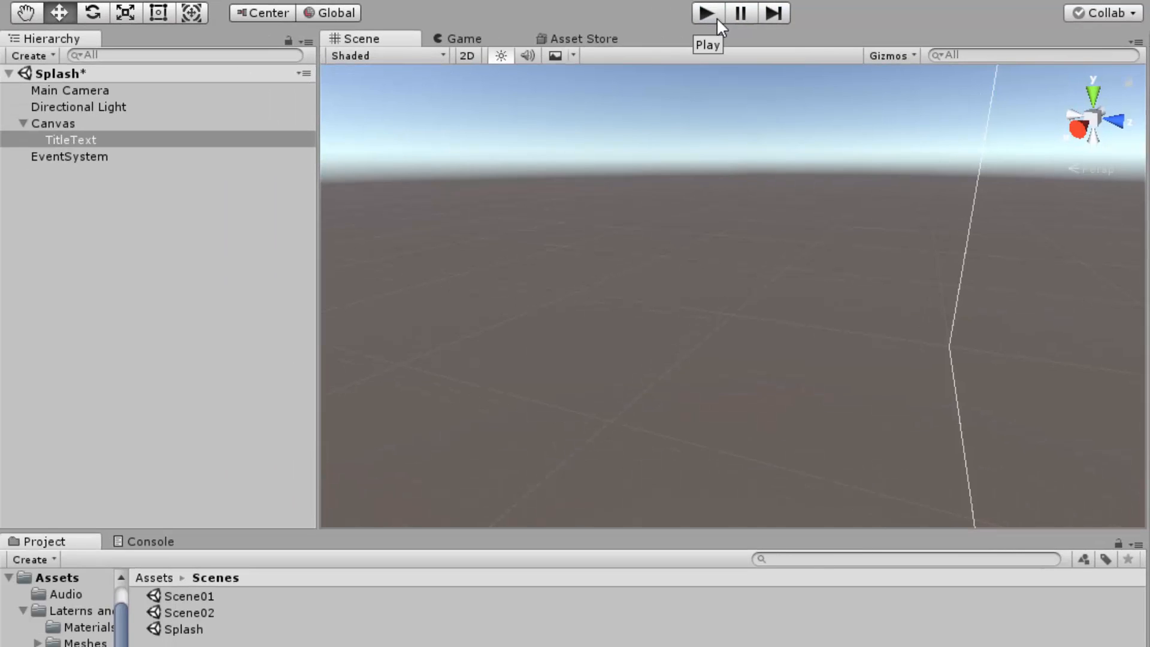
{"action": "double_click", "coordinate": [70, 123]}
{"action": "scroll", "coordinate": [503, 356], "scroll_direction": "up", "scroll_amount": 3}
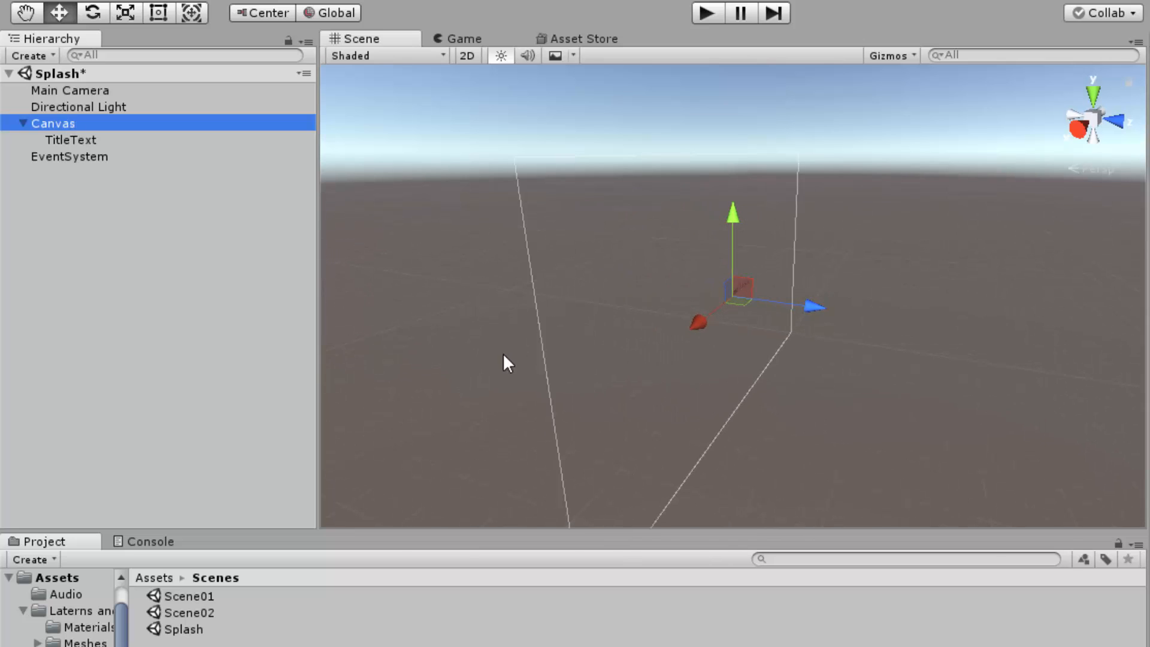
{"action": "left_click_drag", "start_coordinate": [503, 355], "coordinate": [815, 327], "text": "alt"}
{"action": "left_click", "coordinate": [82, 91]}
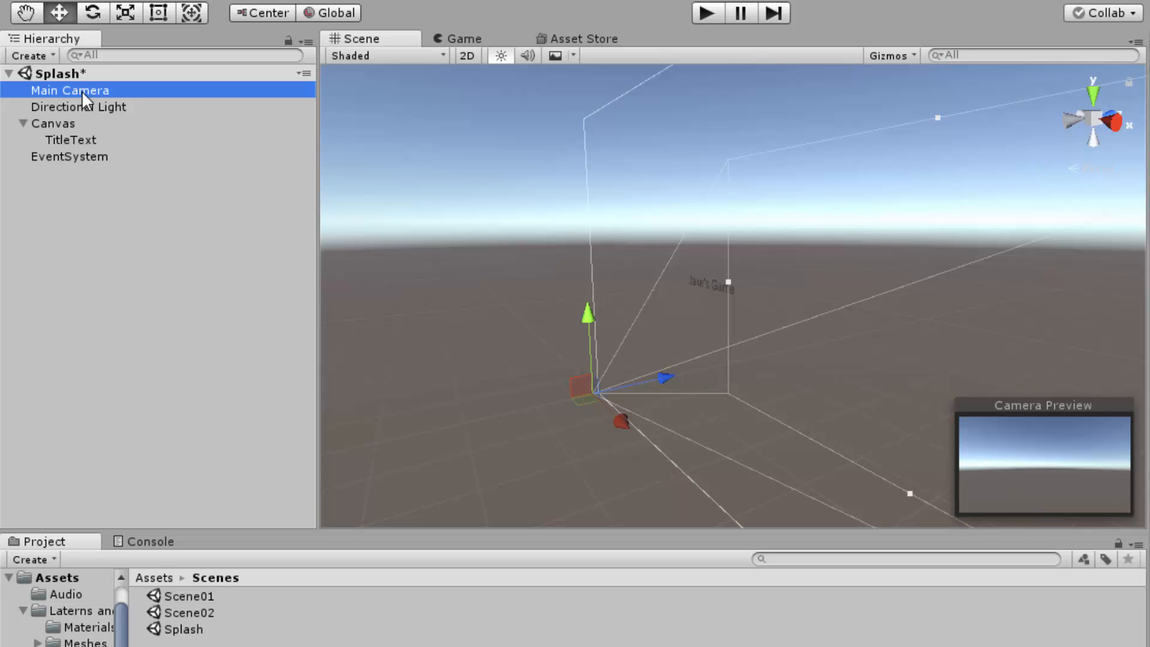
- Add a UI Panel as a child of the Canvas and test-run the scene
{"action": "left_click", "coordinate": [83, 123]}
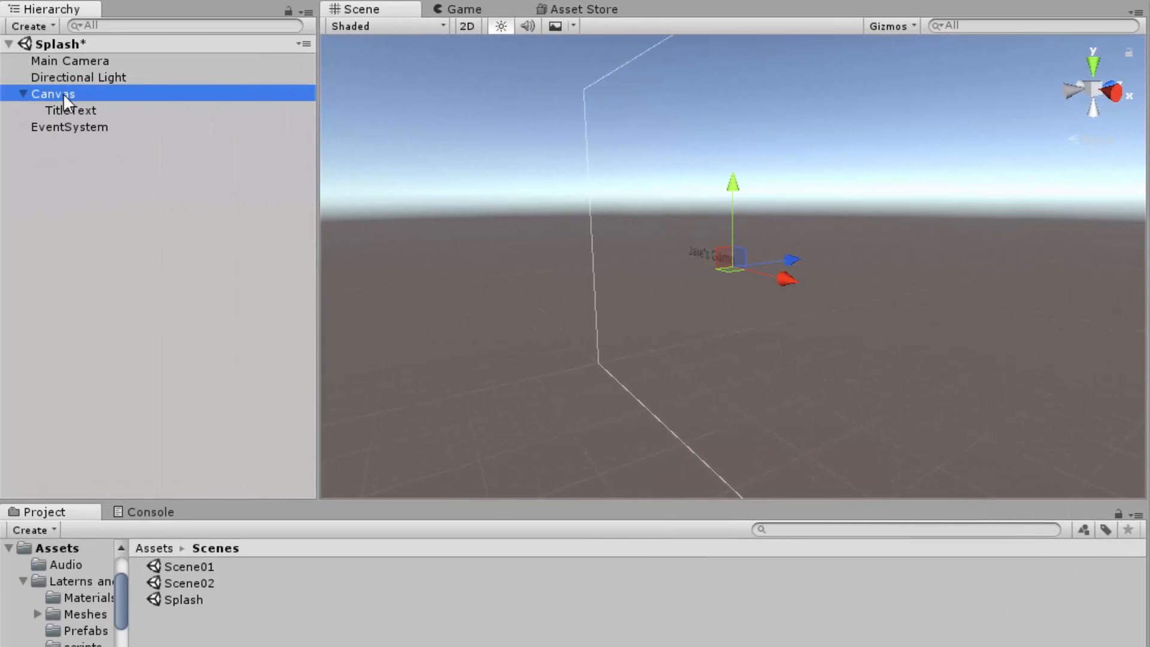
{"action": "right_click", "coordinate": [64, 95]}
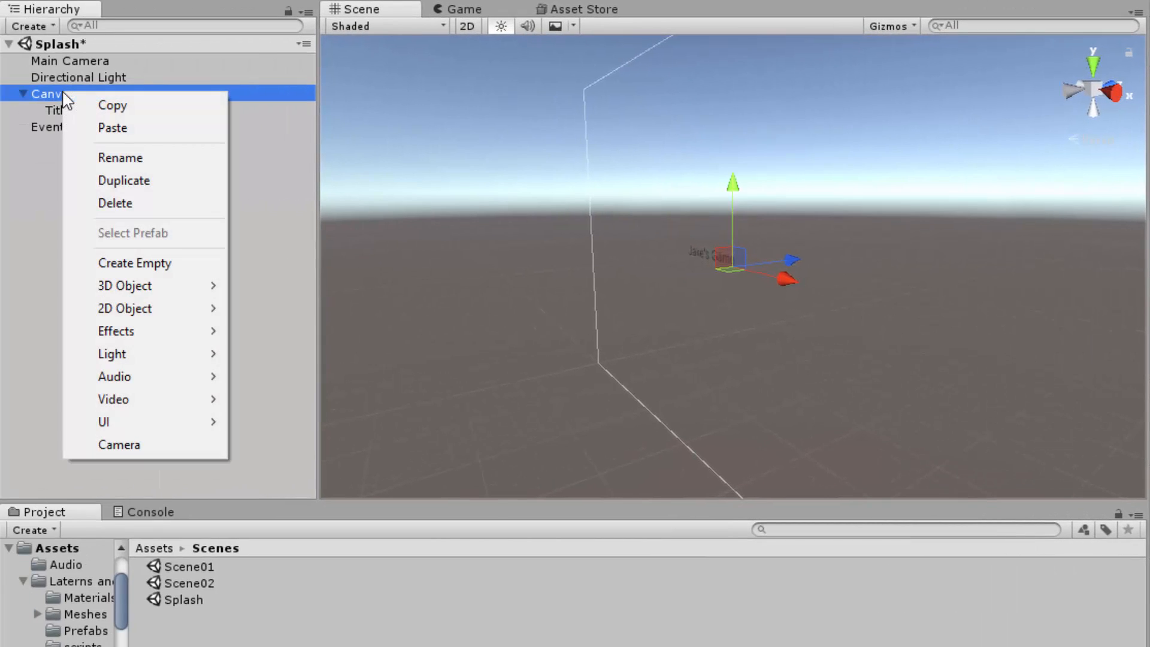
{"action": "mouse_move", "coordinate": [130, 426]}
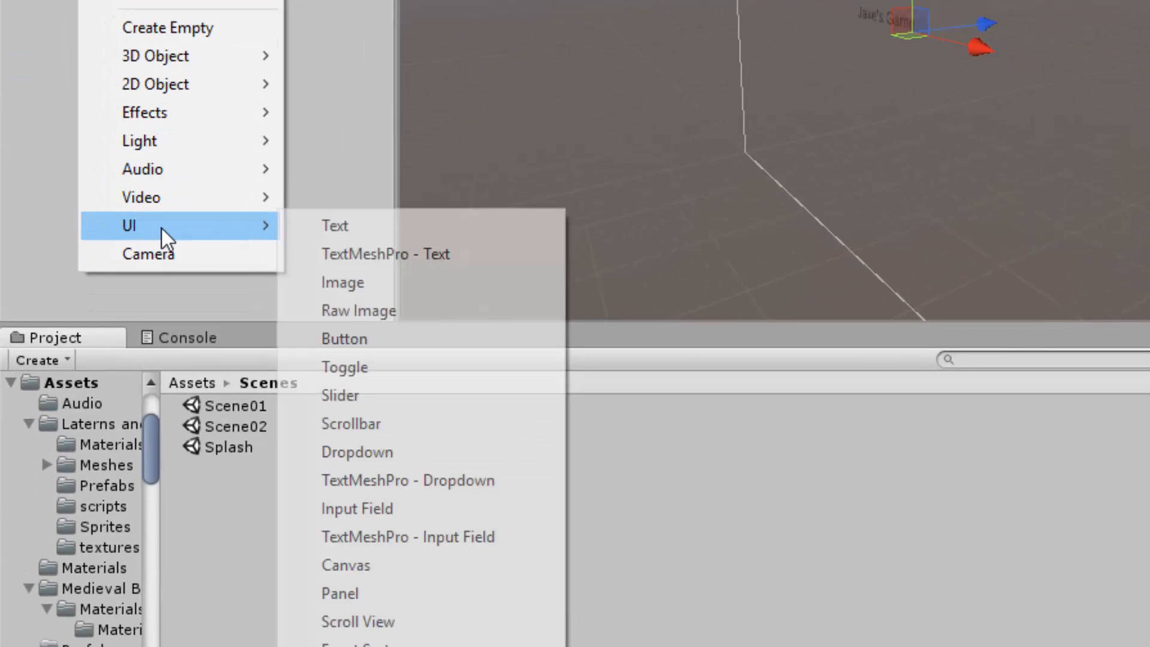
{"action": "left_click", "coordinate": [350, 593]}
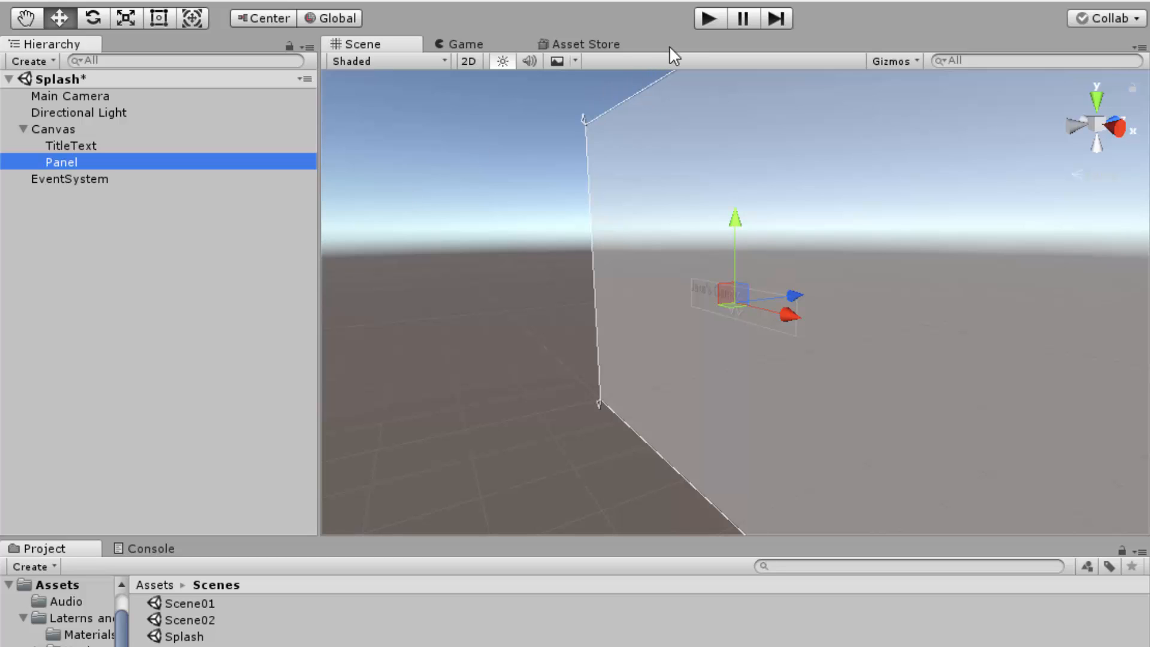
{"action": "left_click", "coordinate": [714, 16]}
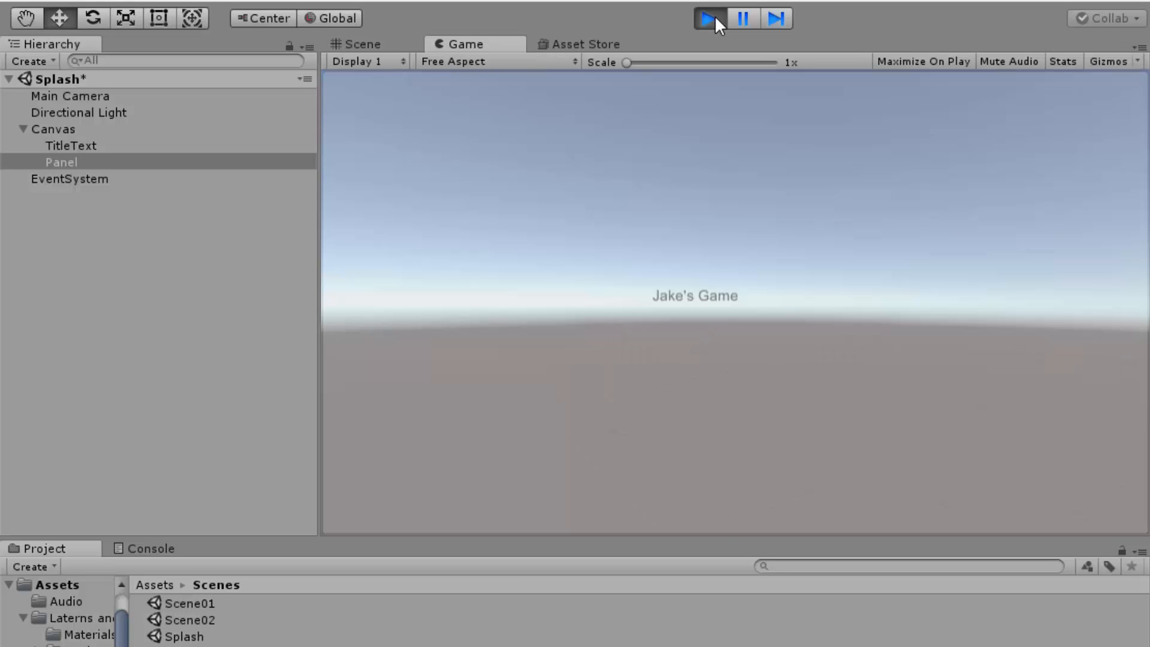
{"action": "left_click", "coordinate": [714, 15]}
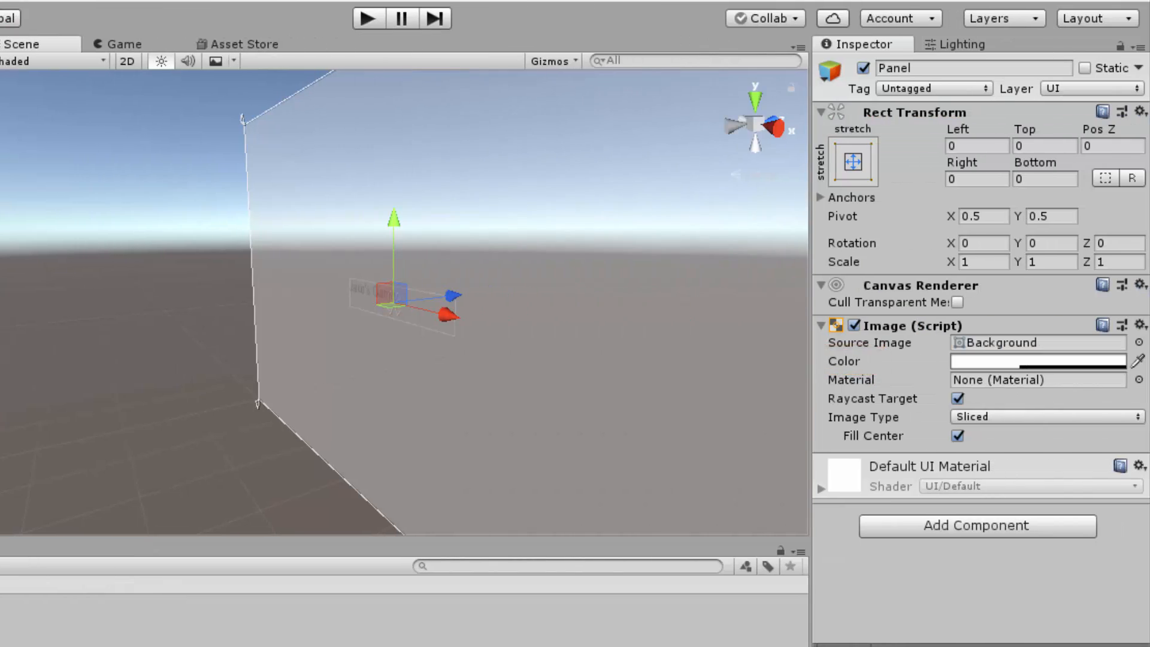
- Set the Panel's image color to black (000000) with alpha 255 and test-run the scene
{"action": "left_click", "coordinate": [986, 361]}
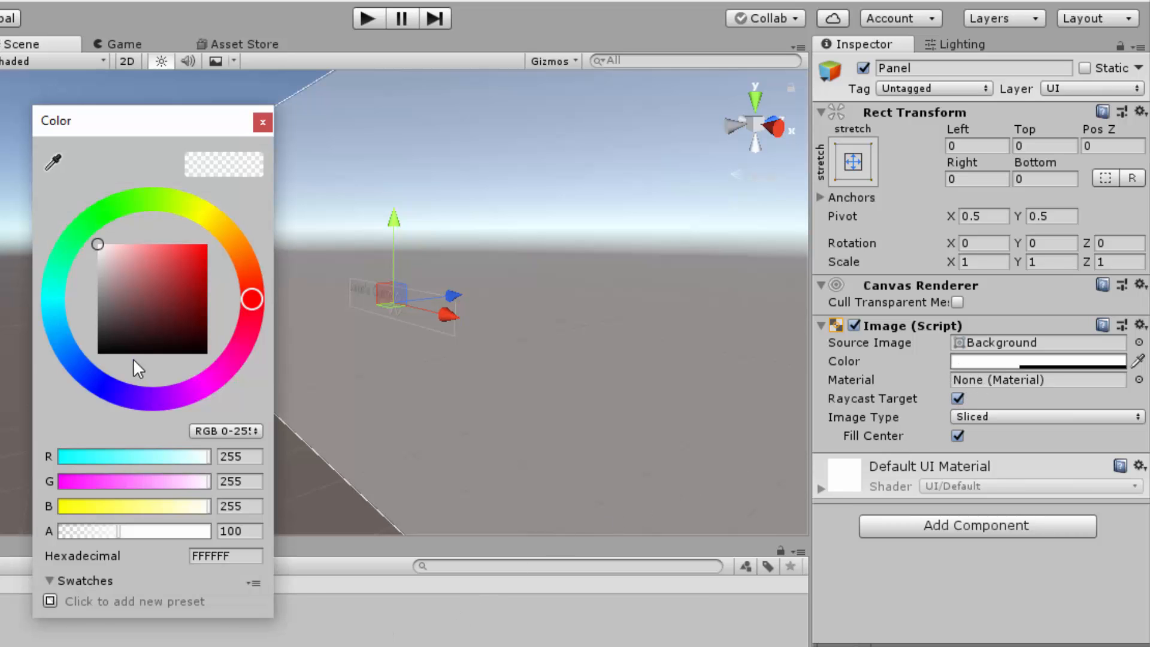
{"action": "left_click_drag", "start_coordinate": [116, 344], "coordinate": [81, 362]}
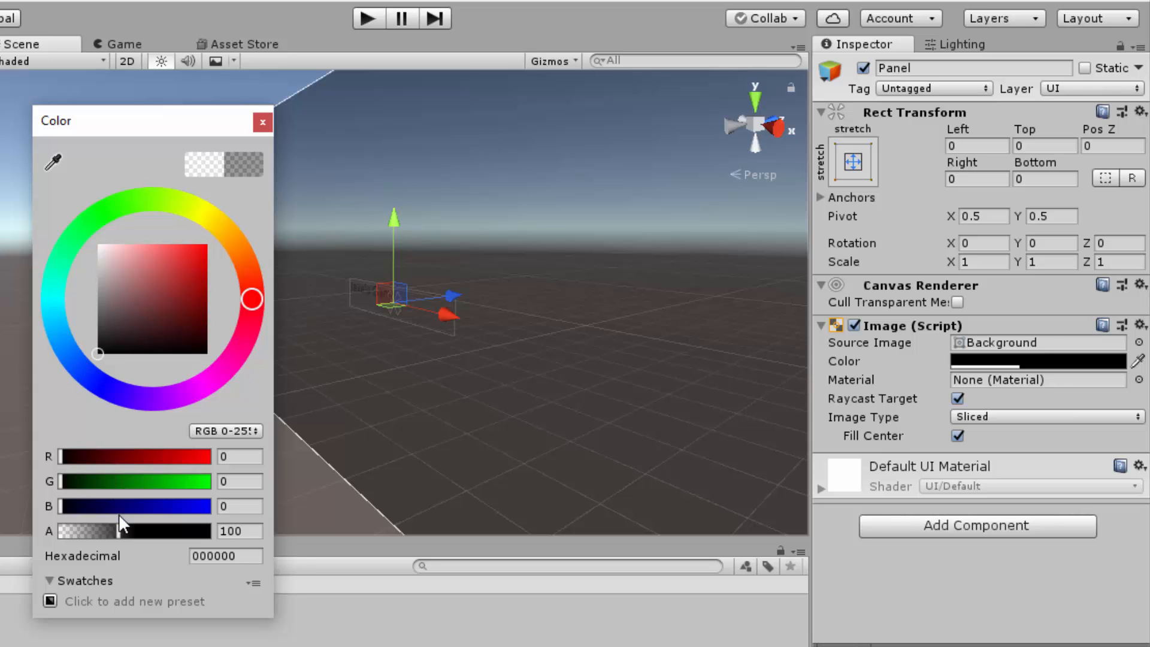
{"action": "left_click_drag", "start_coordinate": [120, 530], "coordinate": [157, 541]}
{"action": "type", "text": "255"}
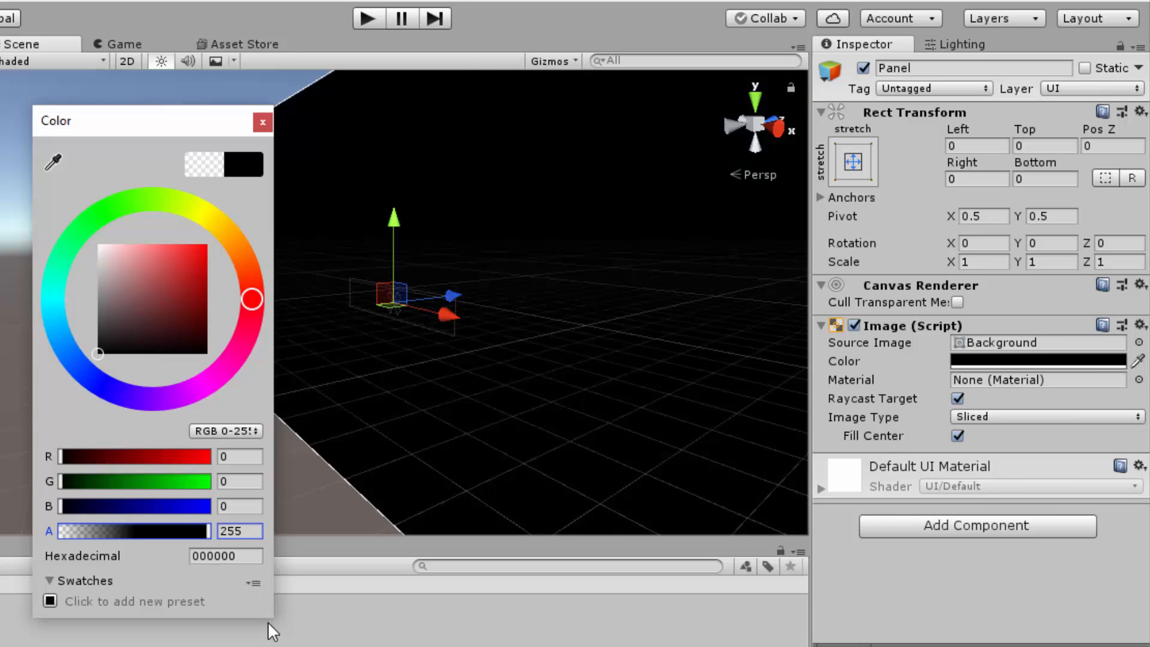
{"action": "left_click", "coordinate": [265, 121]}
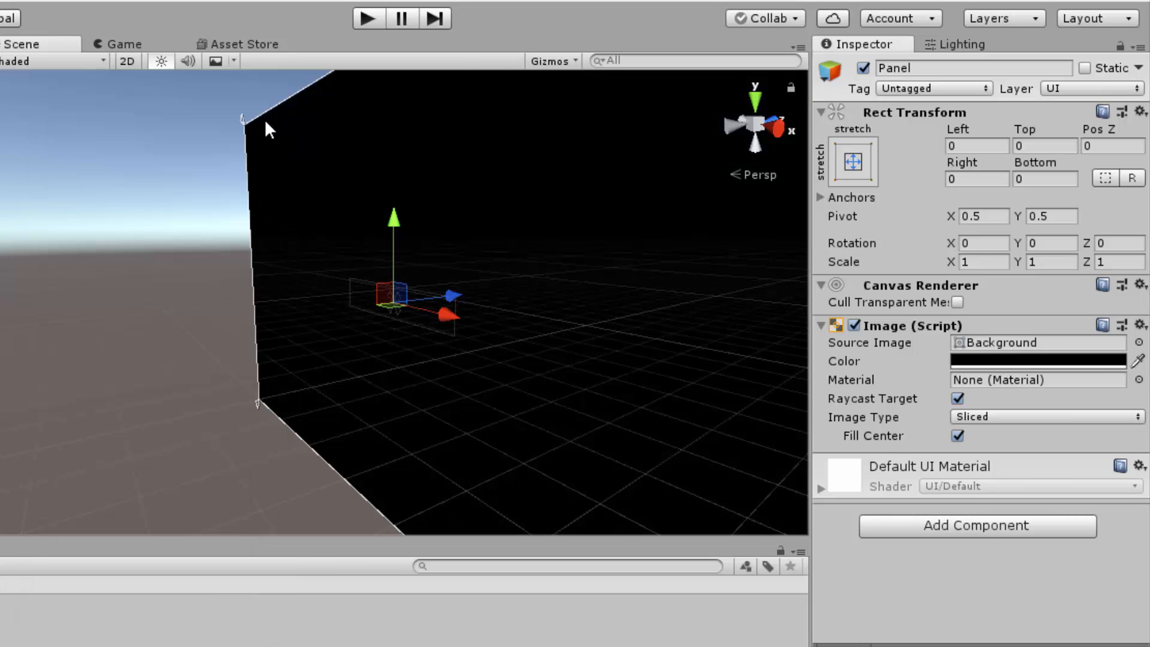
{"action": "left_click", "coordinate": [368, 19]}
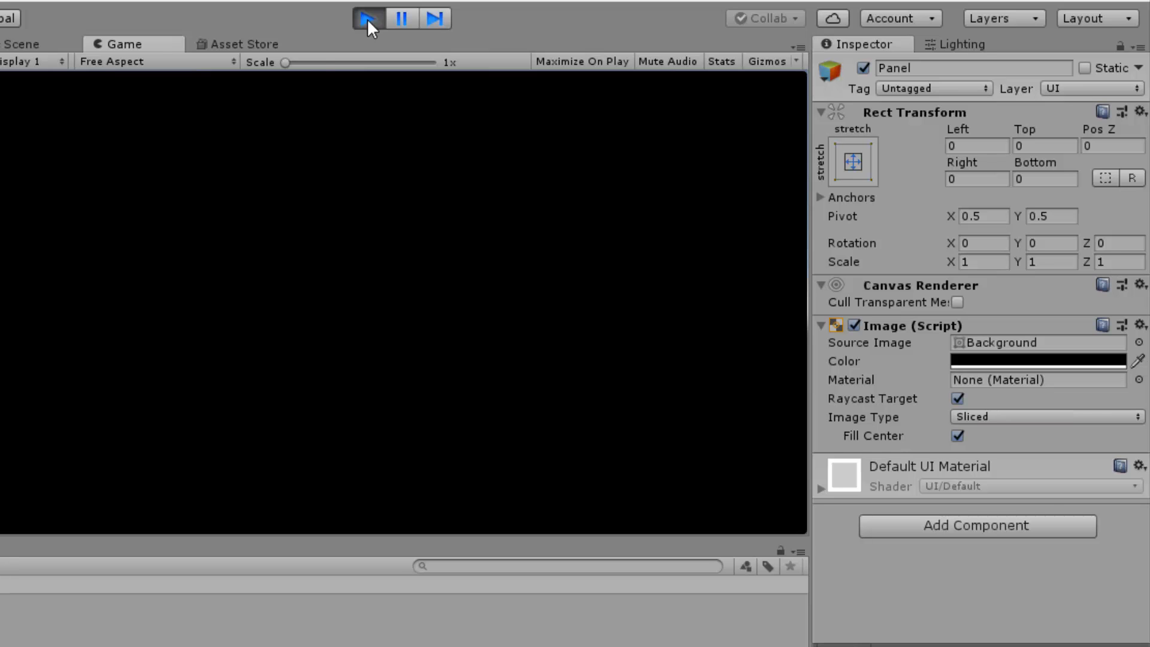
{"action": "left_click", "coordinate": [368, 19]}
- Set the TitleText color to white (RGB 255, 255, 255) and test-run the scene
{"action": "left_click", "coordinate": [154, 195]}
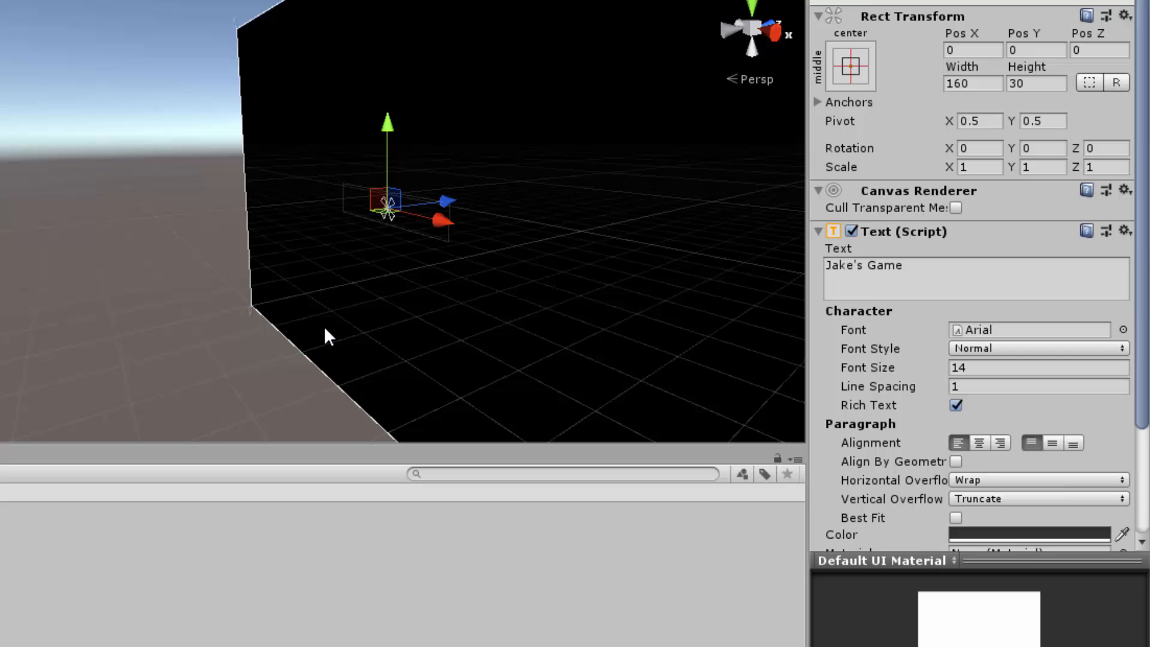
{"action": "left_click", "coordinate": [1018, 533]}
{"action": "left_click_drag", "start_coordinate": [96, 182], "coordinate": [82, 140]}
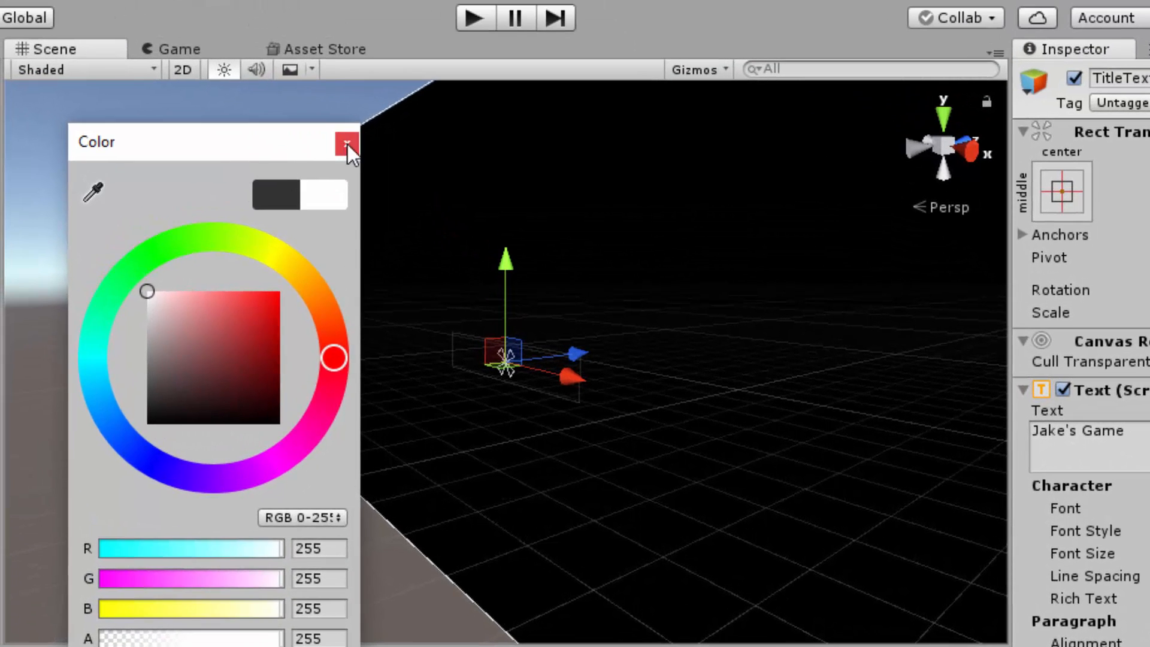
{"action": "left_click", "coordinate": [348, 144]}
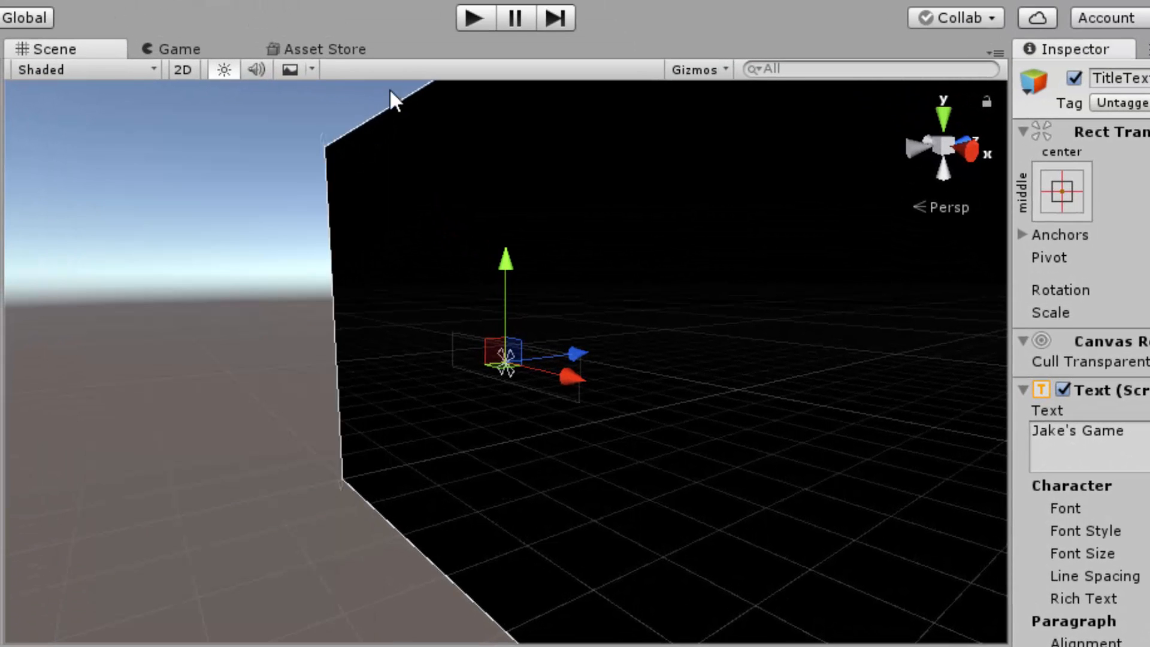
{"action": "left_click", "coordinate": [473, 16]}
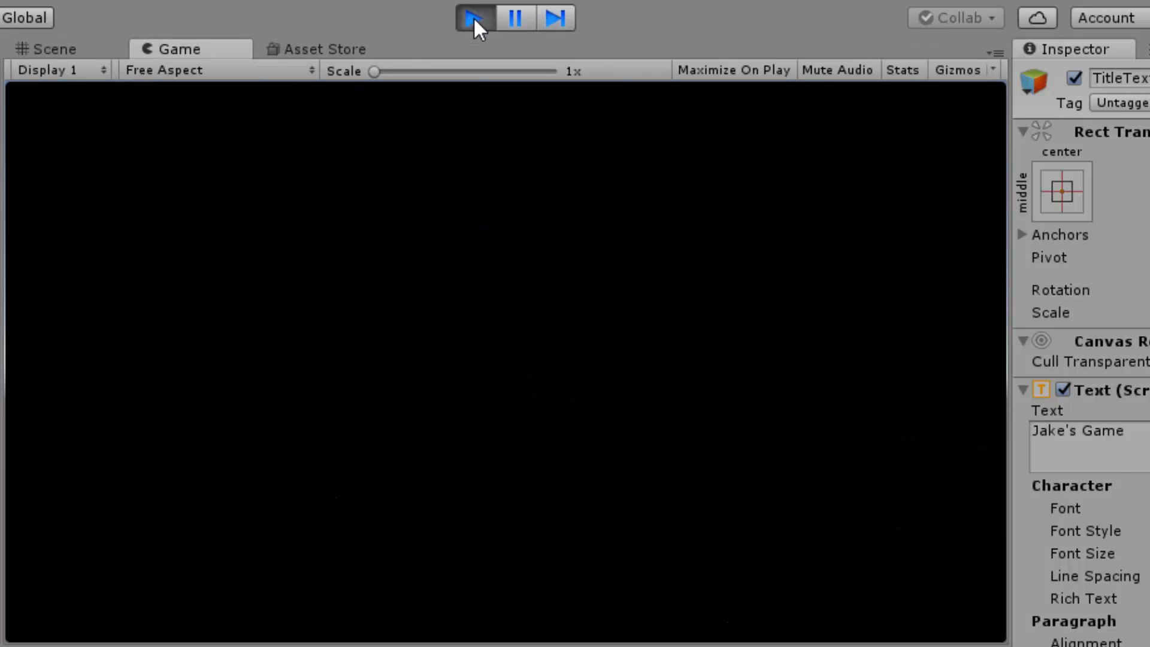
{"action": "left_click", "coordinate": [473, 17]}
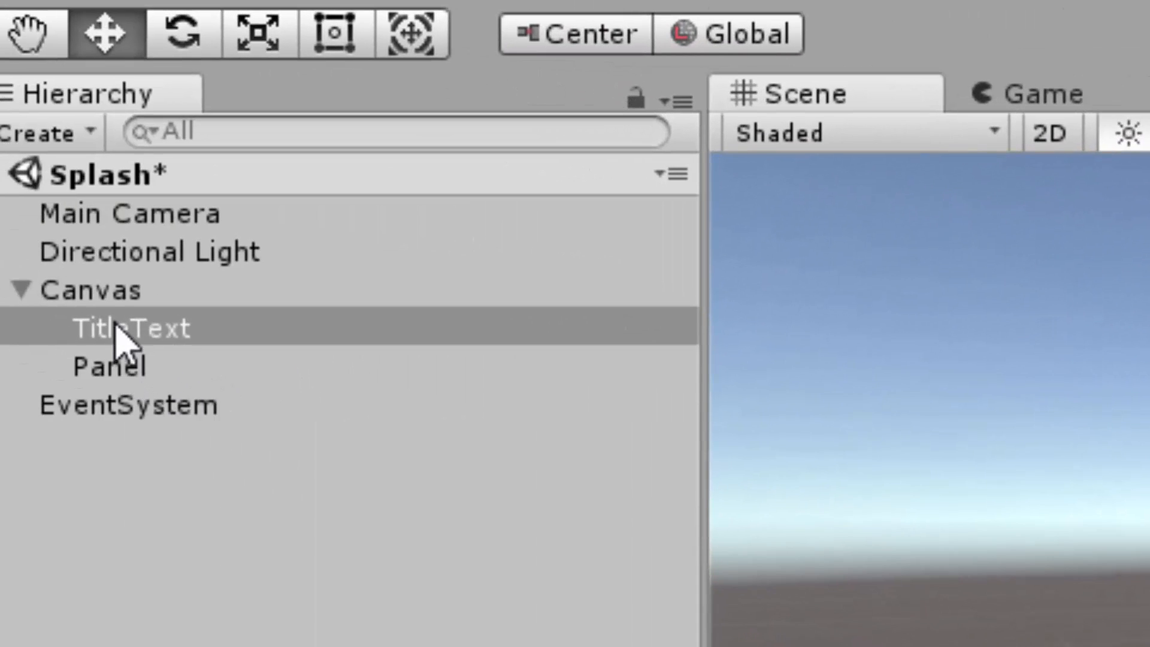
- Reorder the Canvas children so TitleText comes below Panel, and check the title with a test run
{"action": "left_click_drag", "start_coordinate": [23, 288], "coordinate": [35, 320]}
{"action": "left_click_drag", "start_coordinate": [130, 360], "coordinate": [134, 366]}
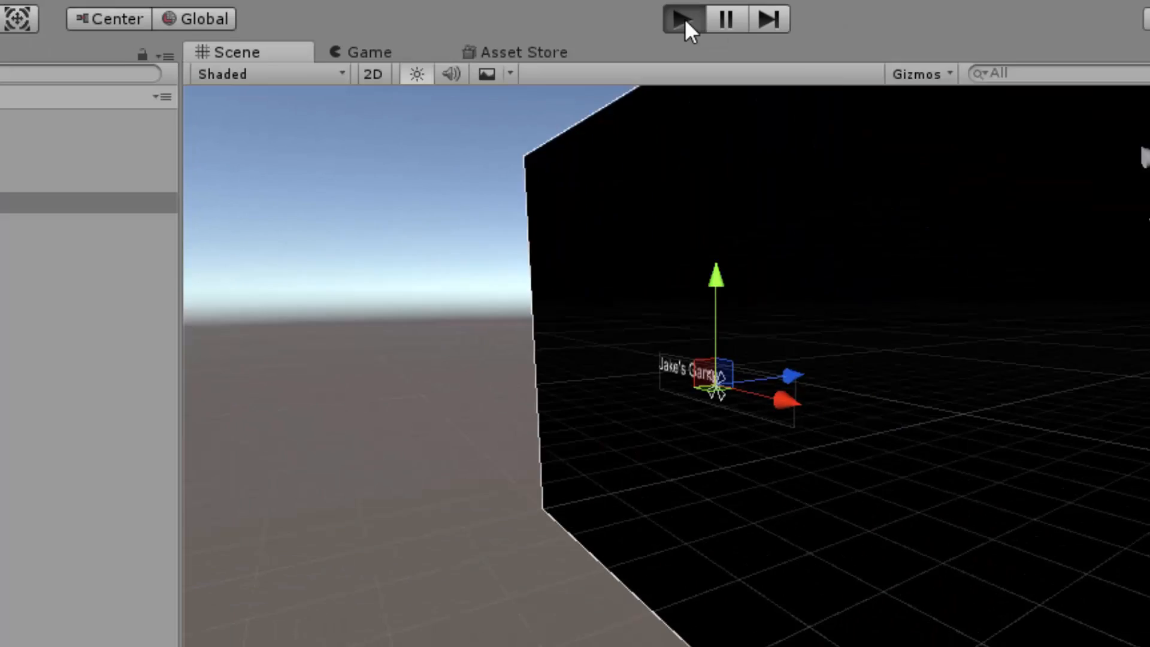
{"action": "left_click", "coordinate": [685, 19]}
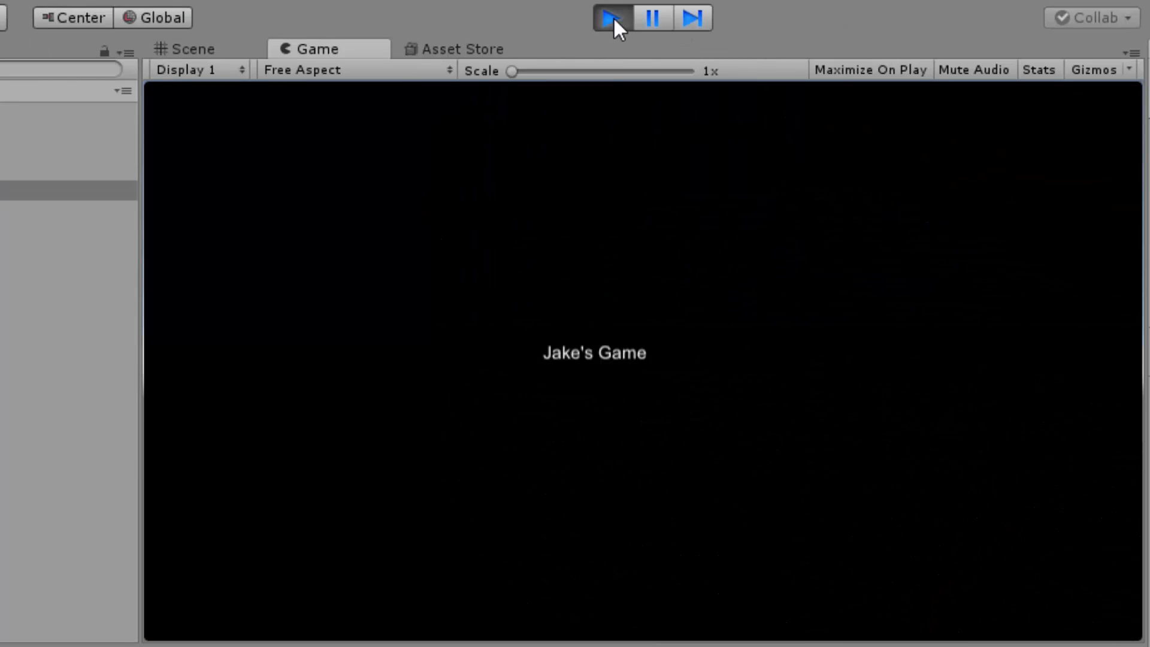
{"action": "left_click", "coordinate": [613, 18]}
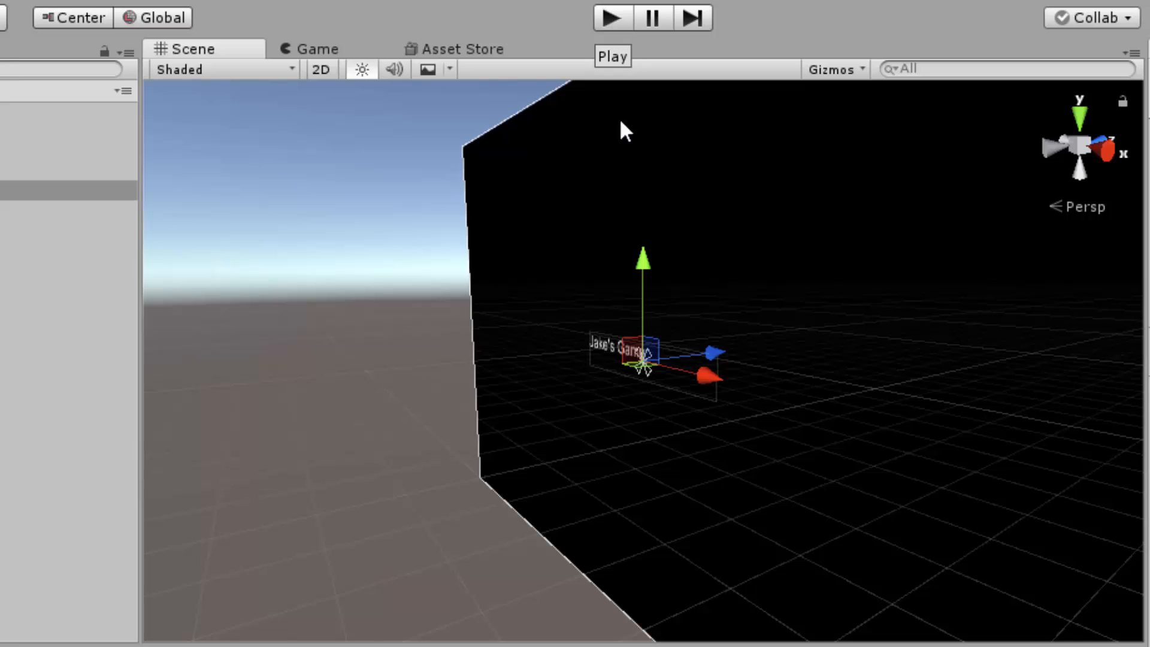
{"action": "left_click_drag", "start_coordinate": [661, 440], "coordinate": [878, 365], "text": "alt"}
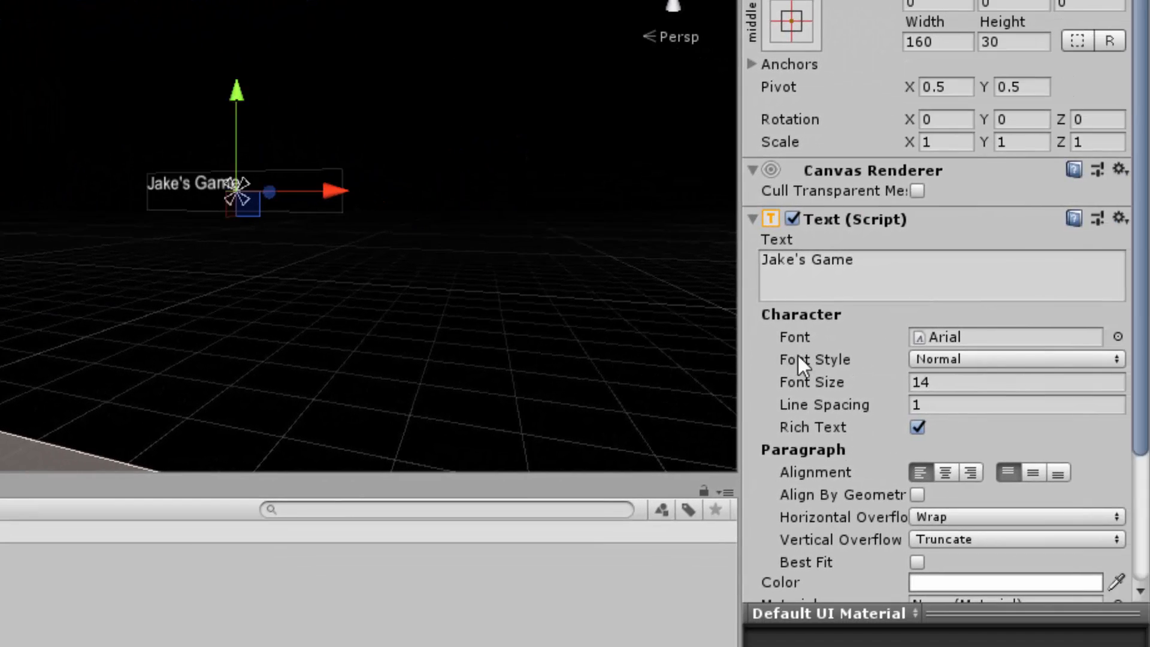
- Set the TitleText font size to 80 and enlarge its text box to about 570 wide and 107 high
{"action": "left_click", "coordinate": [865, 383]}
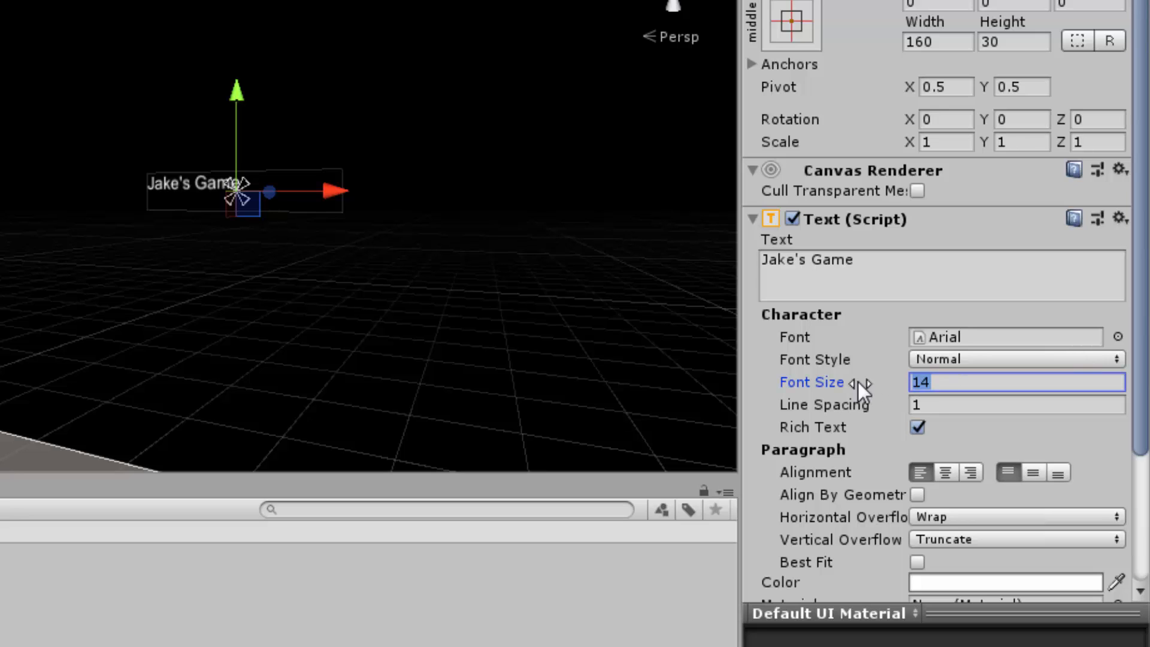
{"action": "type", "text": "80"}
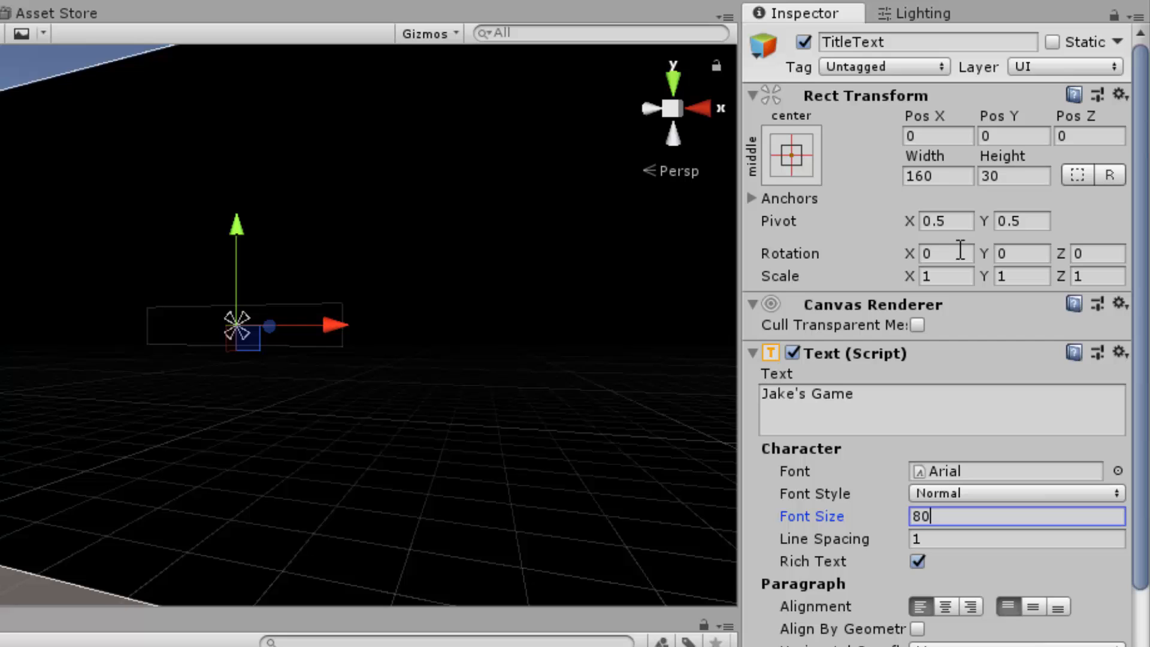
{"action": "left_click", "coordinate": [927, 25]}
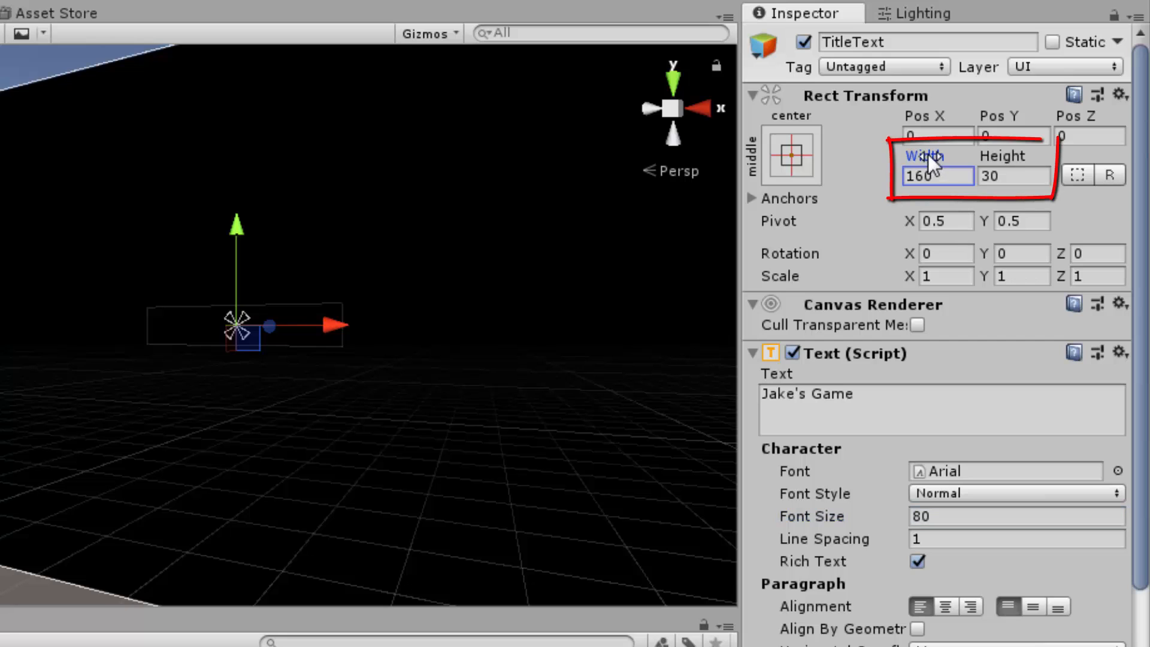
{"action": "left_click_drag", "start_coordinate": [927, 159], "coordinate": [837, 12]}
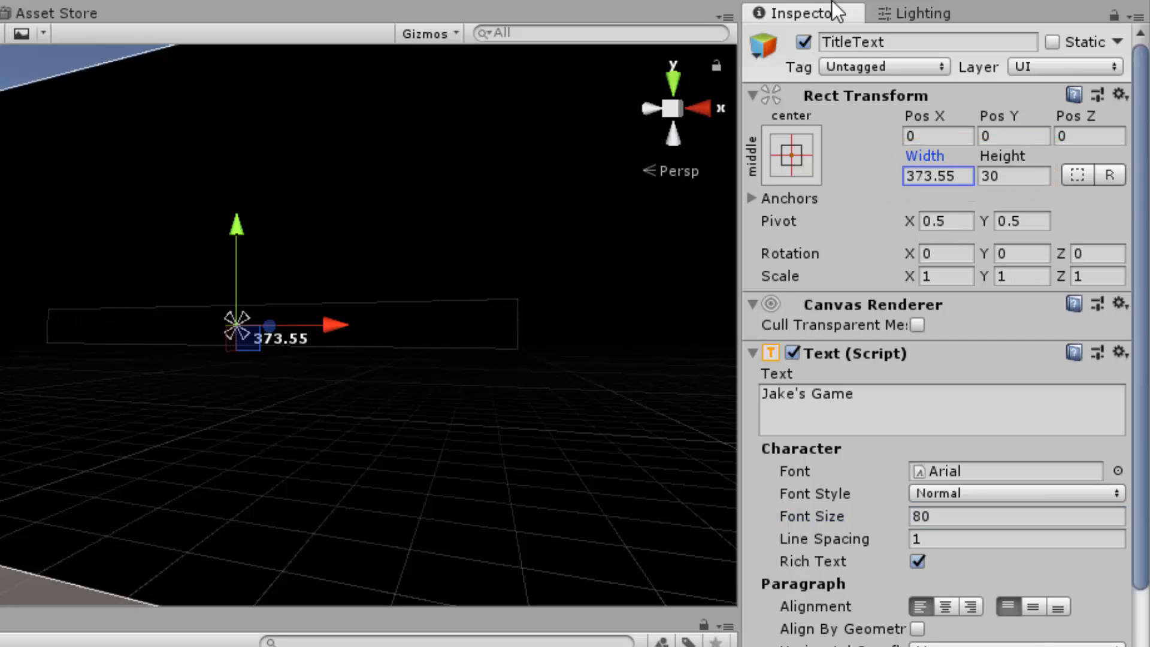
{"action": "left_click_drag", "start_coordinate": [1004, 157], "coordinate": [1053, 144]}
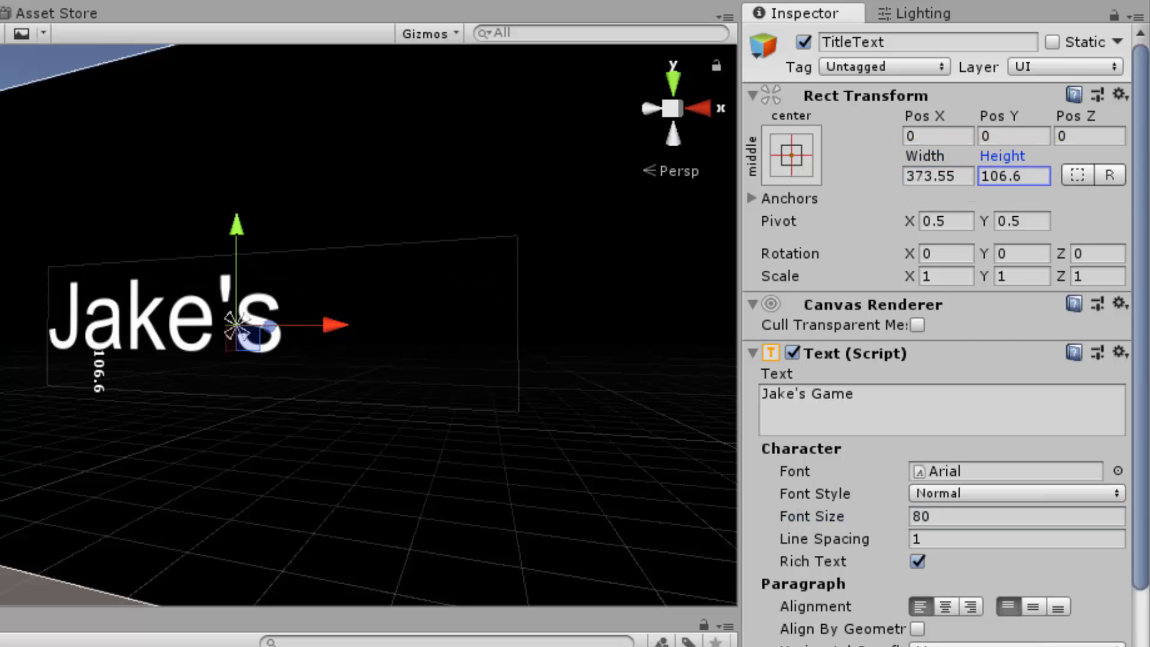
{"action": "mouse_move", "coordinate": [916, 158]}
{"action": "left_mouse_down"}
{"action": "mouse_move", "coordinate": [1079, 163]}
{"action": "mouse_move", "coordinate": [48, 209]}
{"action": "mouse_move", "coordinate": [626, 287]}
{"action": "left_mouse_up"}
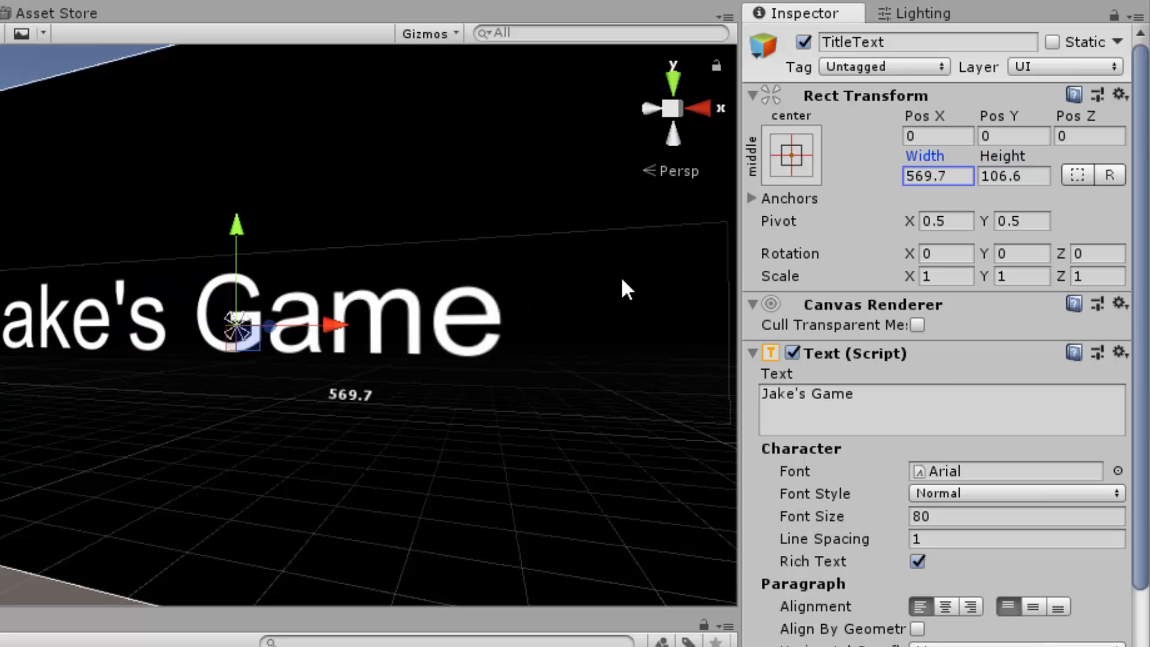
- Center the title text horizontally in its box and move TitleText up near the panel's upper edge
{"action": "left_click", "coordinate": [948, 604]}
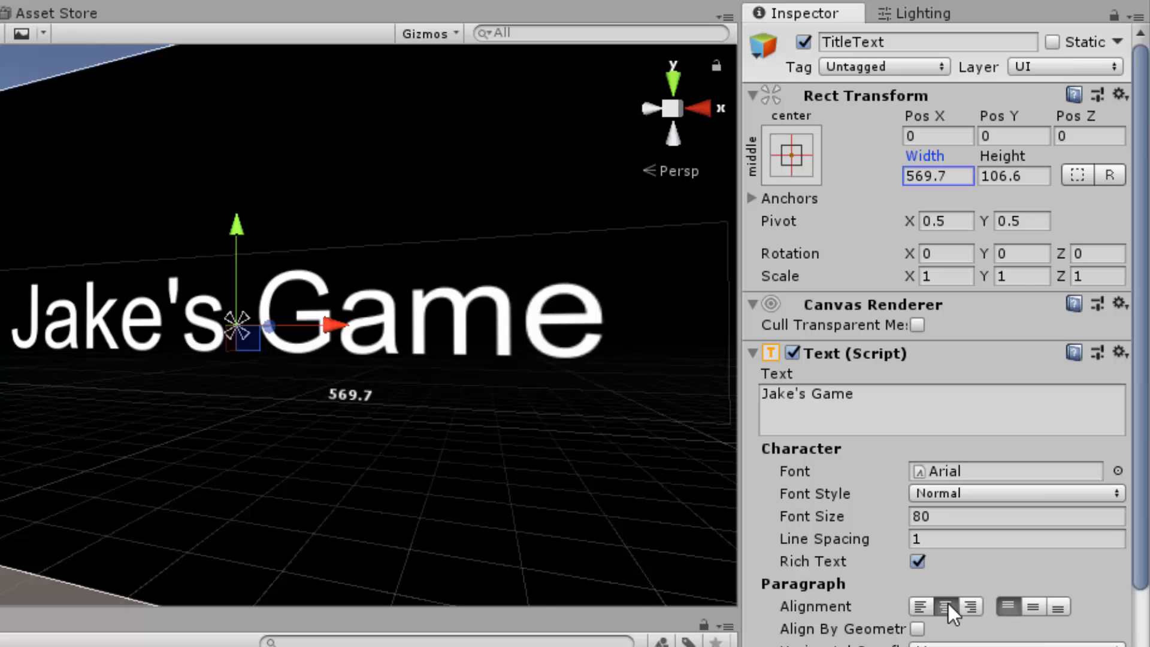
{"action": "left_click_drag", "start_coordinate": [233, 228], "coordinate": [221, 65]}
{"action": "scroll", "coordinate": [319, 394], "scroll_direction": "down", "scroll_amount": 5}
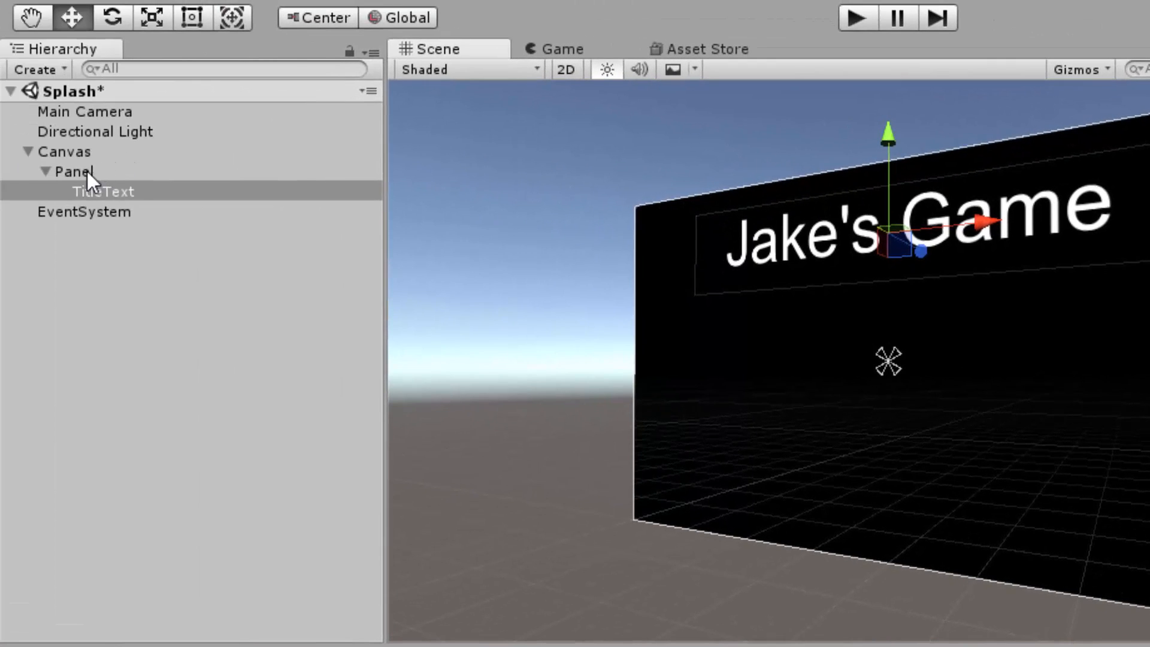
- Add a UI Button as a child of the Panel
{"action": "right_click", "coordinate": [88, 171]}
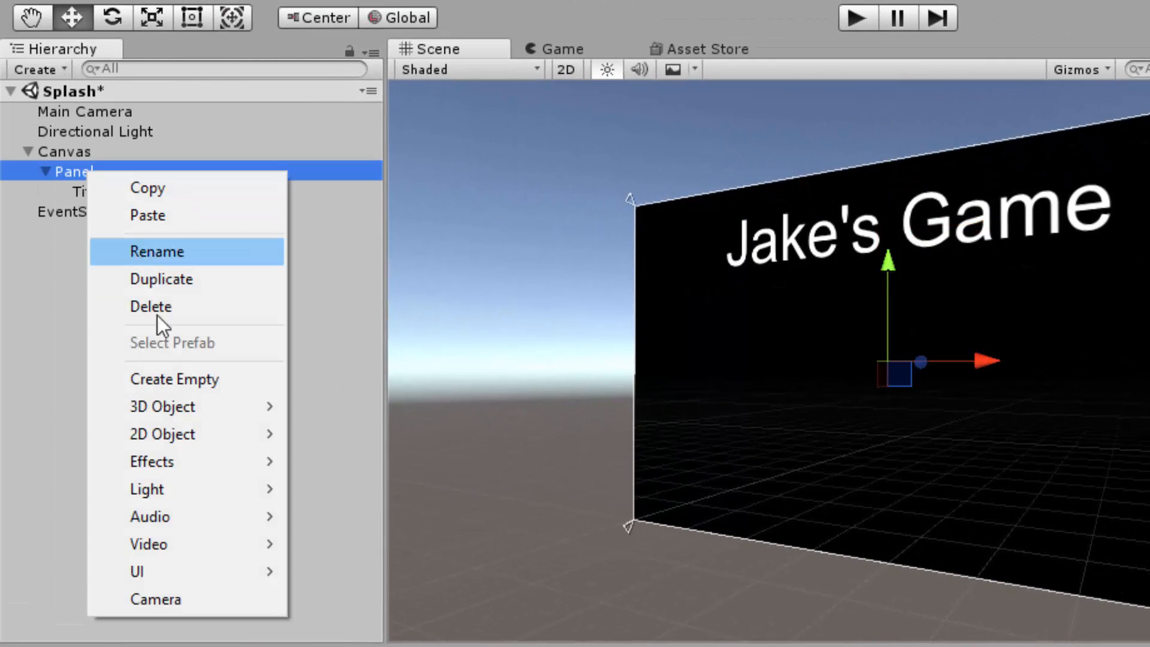
{"action": "mouse_move", "coordinate": [227, 567]}
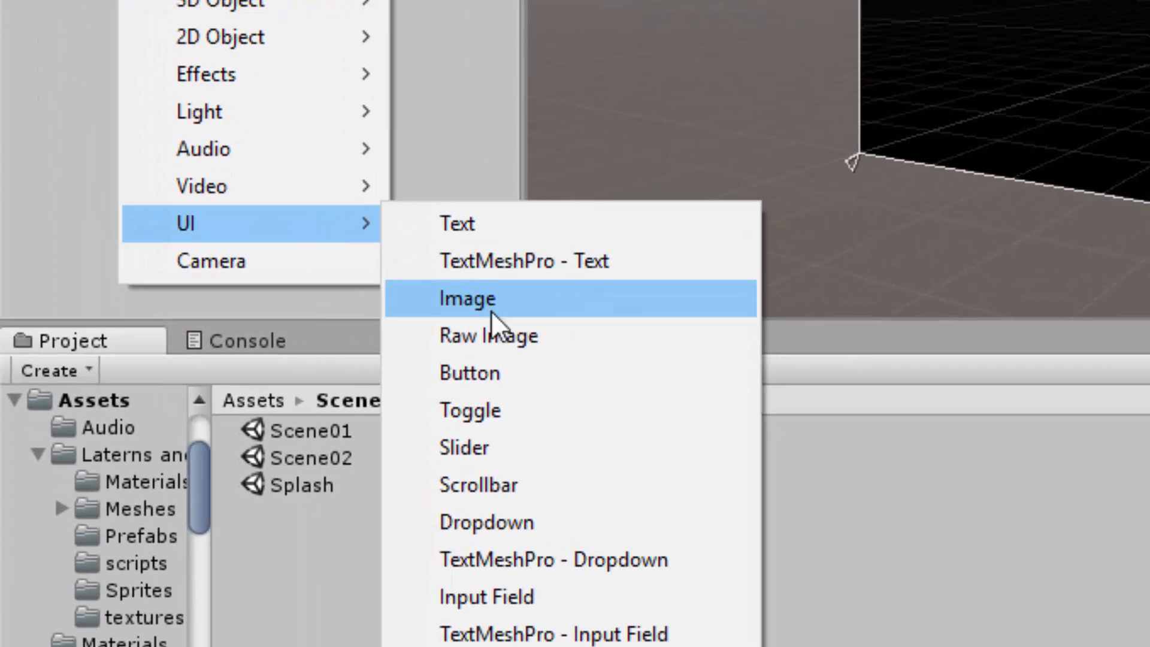
{"action": "left_click", "coordinate": [375, 646]}
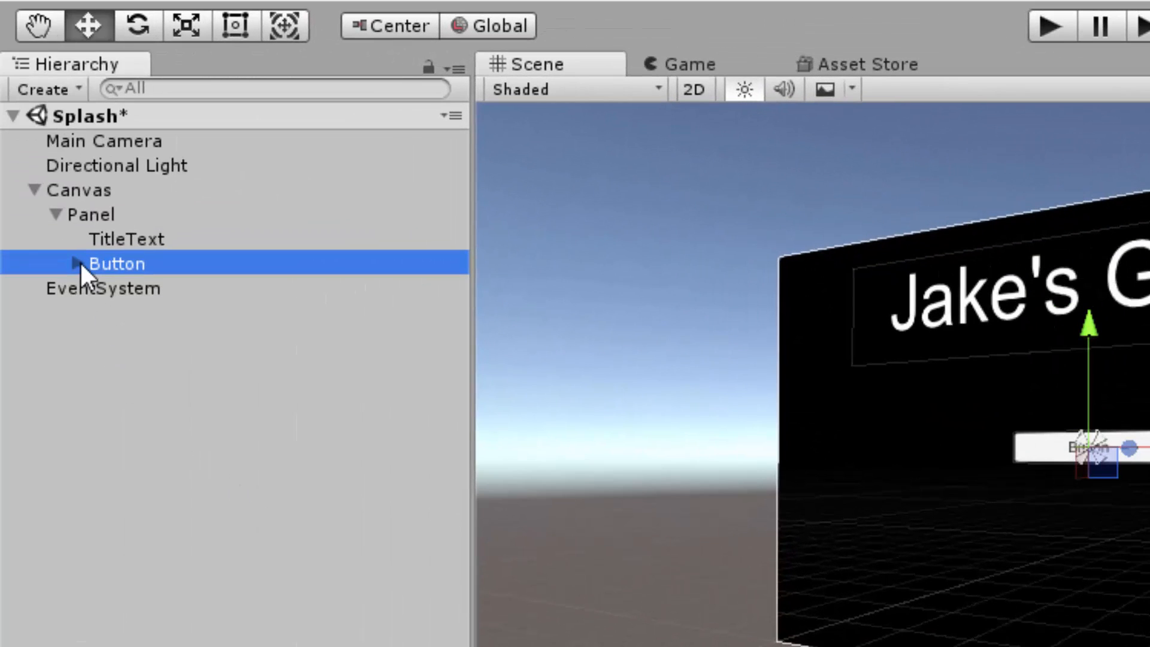
- Change the button's child Text to "Start" and try the button in a test run
{"action": "left_click", "coordinate": [78, 263]}
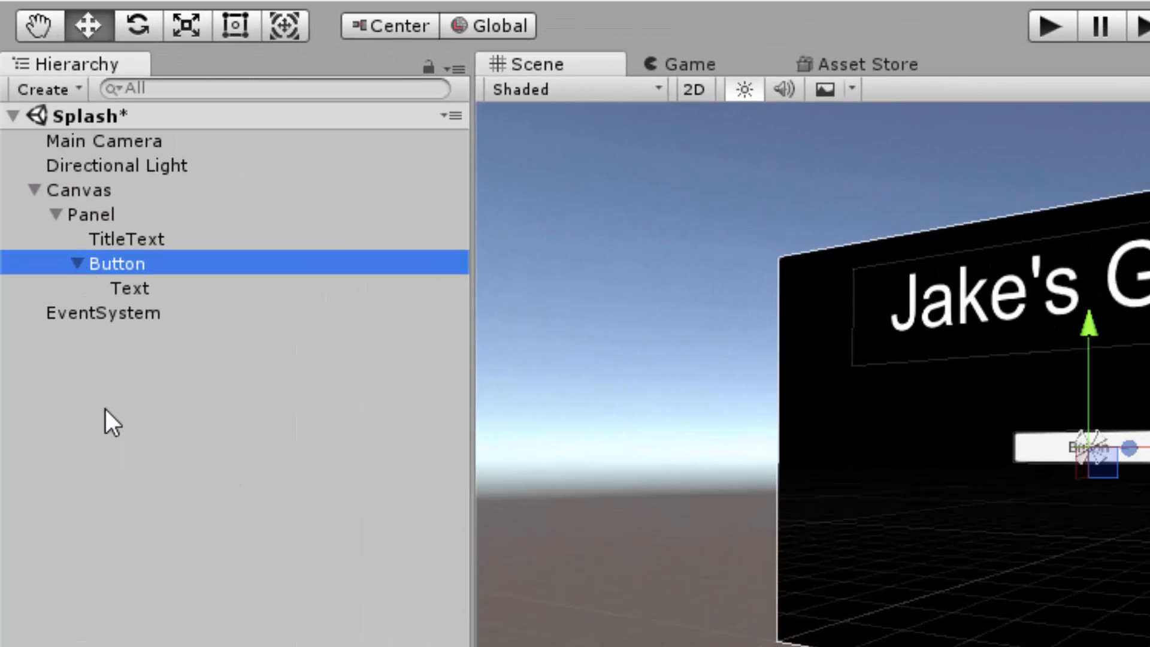
{"action": "left_click", "coordinate": [155, 290]}
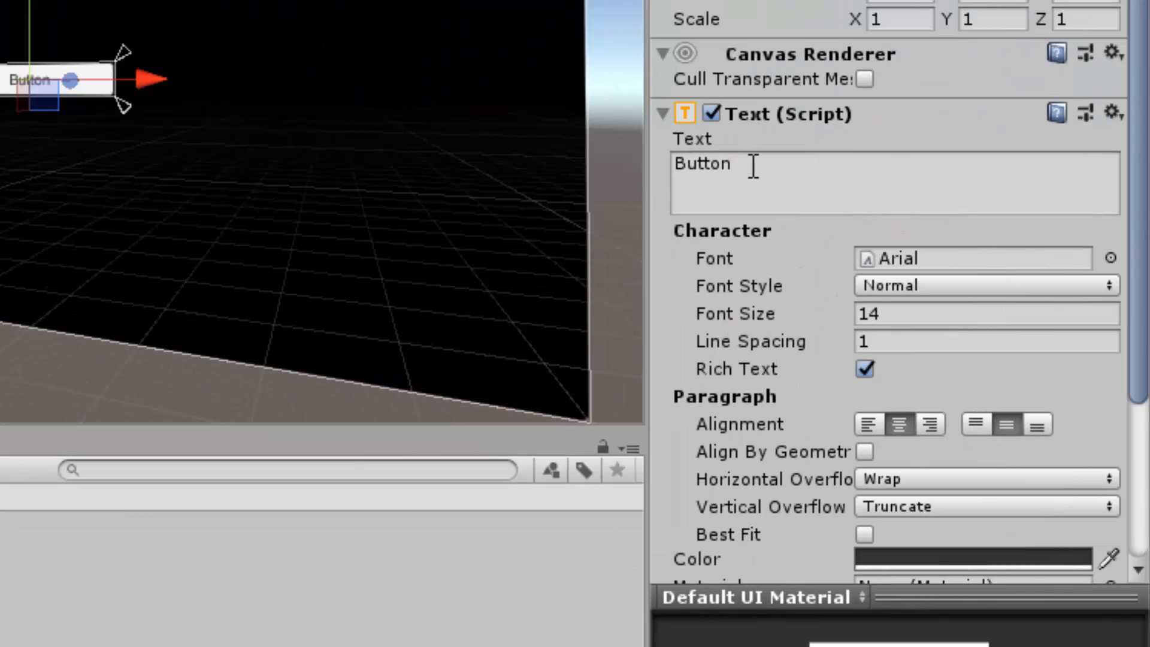
{"action": "left_click", "coordinate": [754, 166]}
{"action": "type", "text": "Star"}
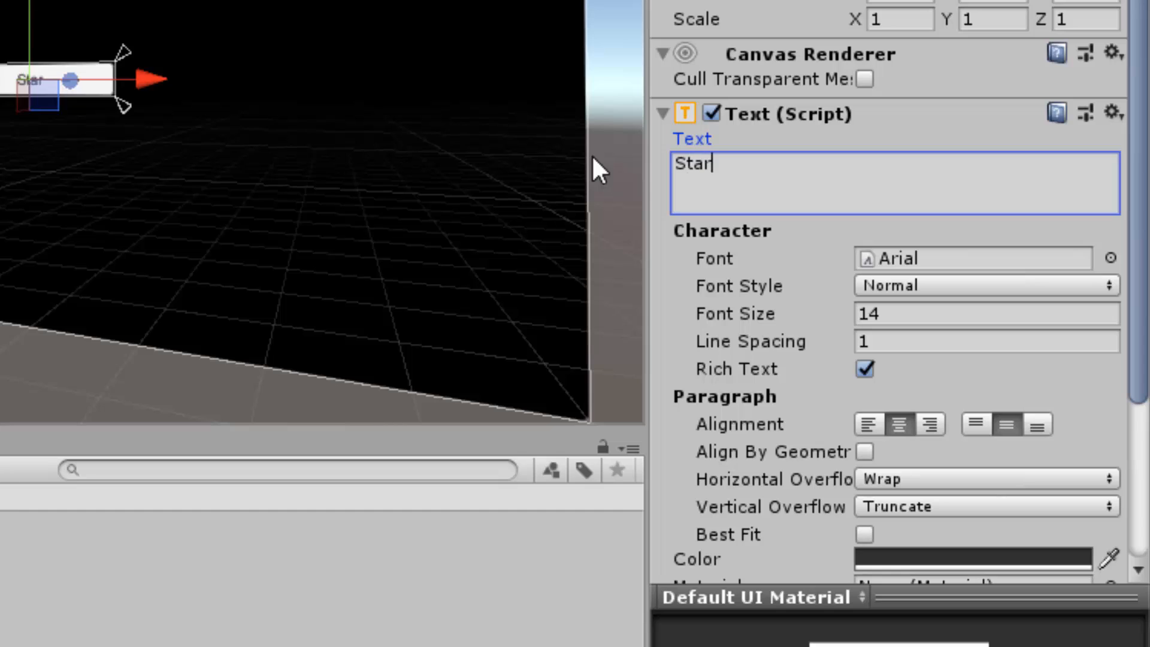
{"action": "type", "text": "t"}
{"action": "left_click", "coordinate": [390, 12]}
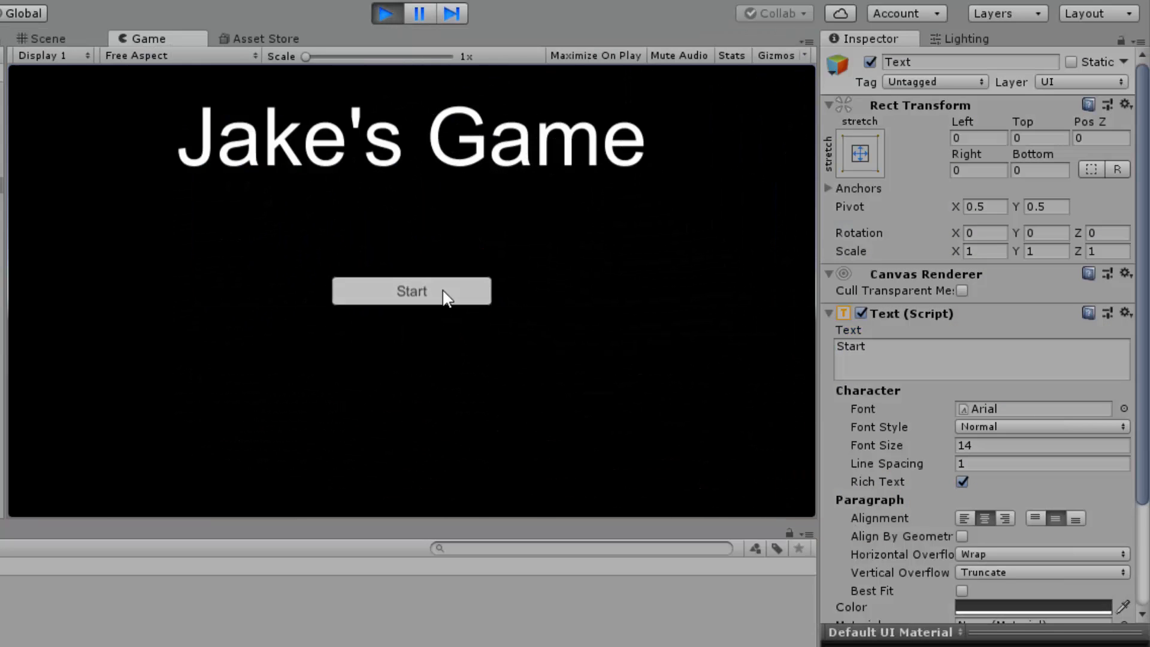
{"action": "left_click", "coordinate": [445, 298]}
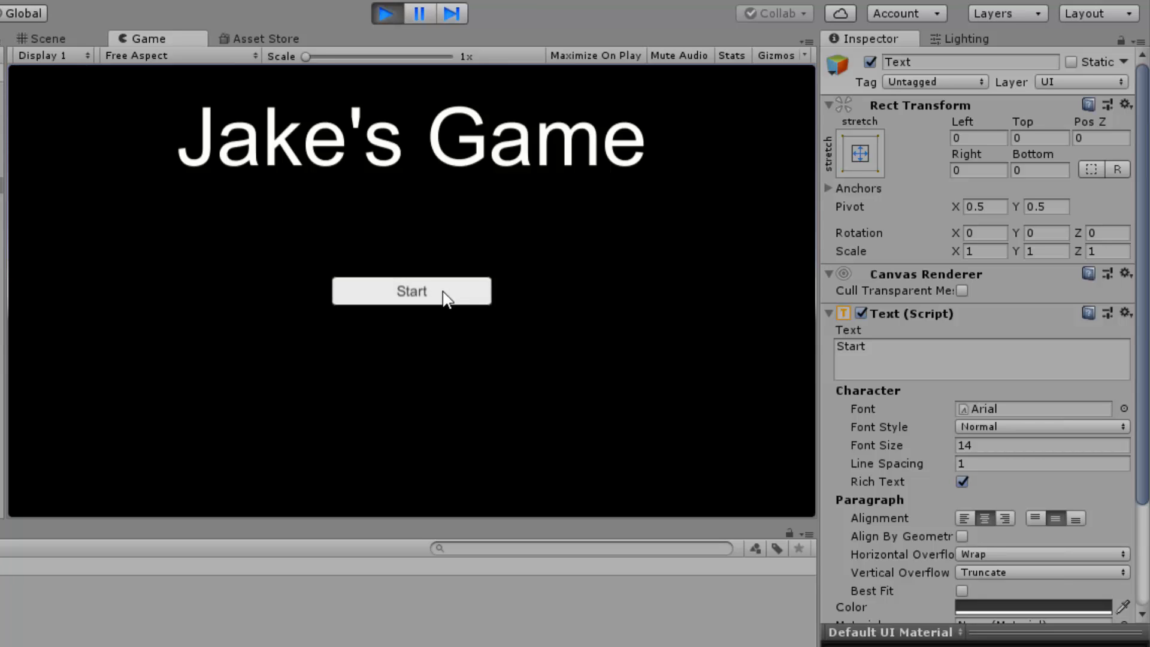
{"action": "left_click", "coordinate": [387, 13]}
- Add a new script component named StartButtonBehavior to the Button object
{"action": "left_click", "coordinate": [153, 235]}
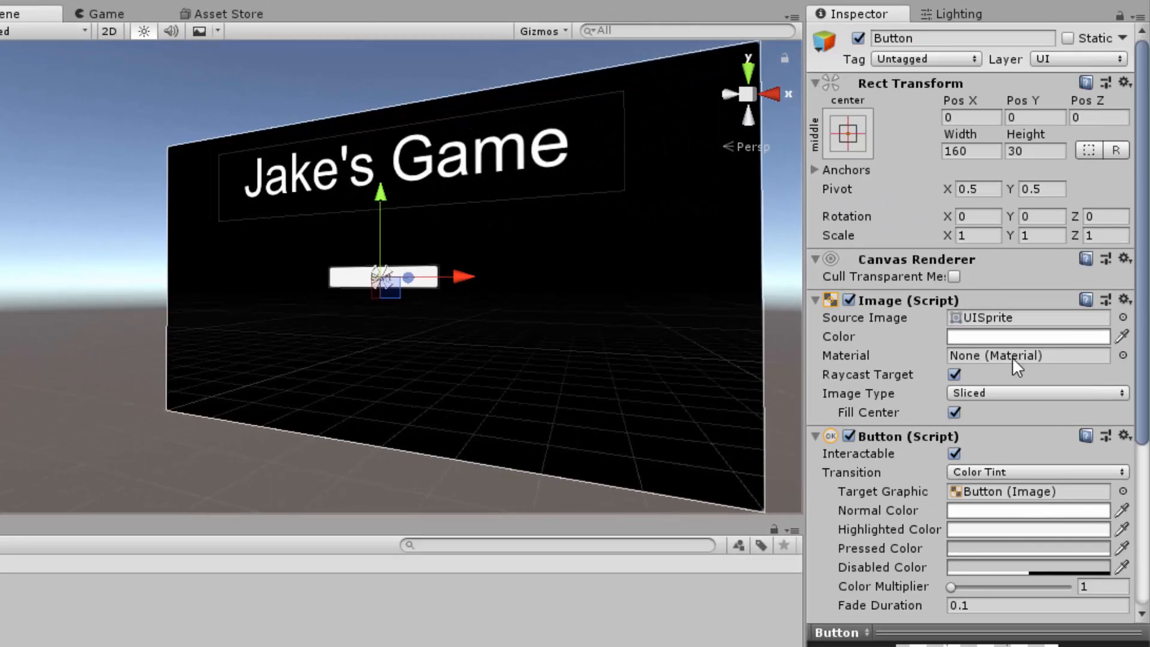
{"action": "scroll", "coordinate": [1012, 357], "scroll_direction": "down", "scroll_amount": 2}
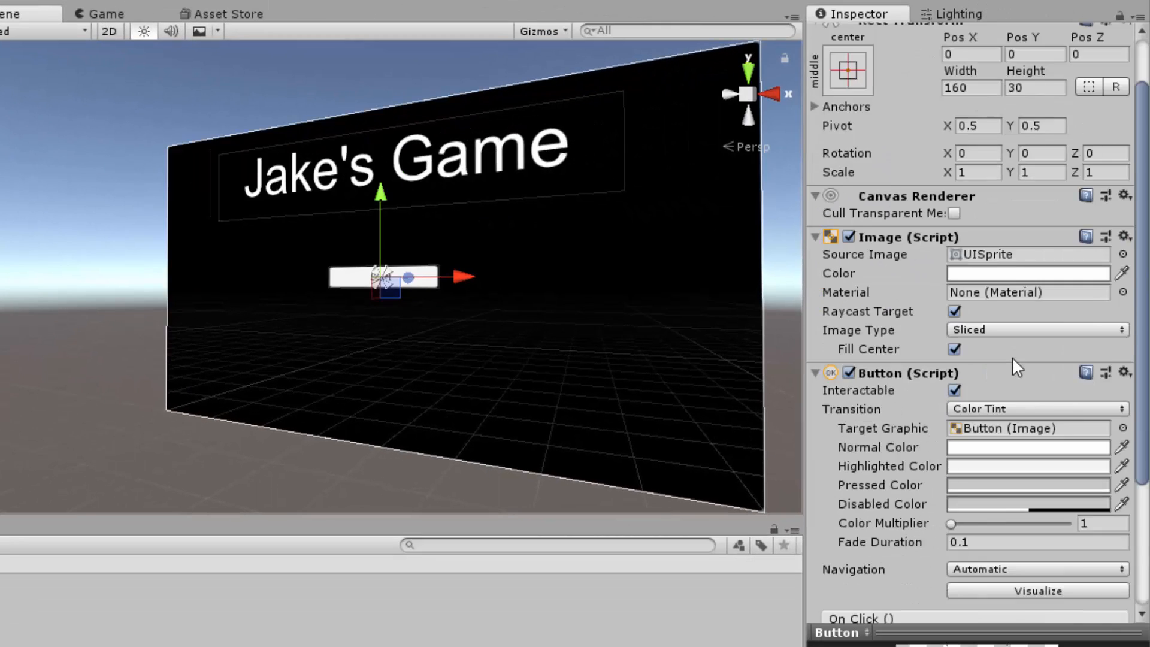
{"action": "scroll", "coordinate": [1012, 358], "scroll_direction": "down", "scroll_amount": 5}
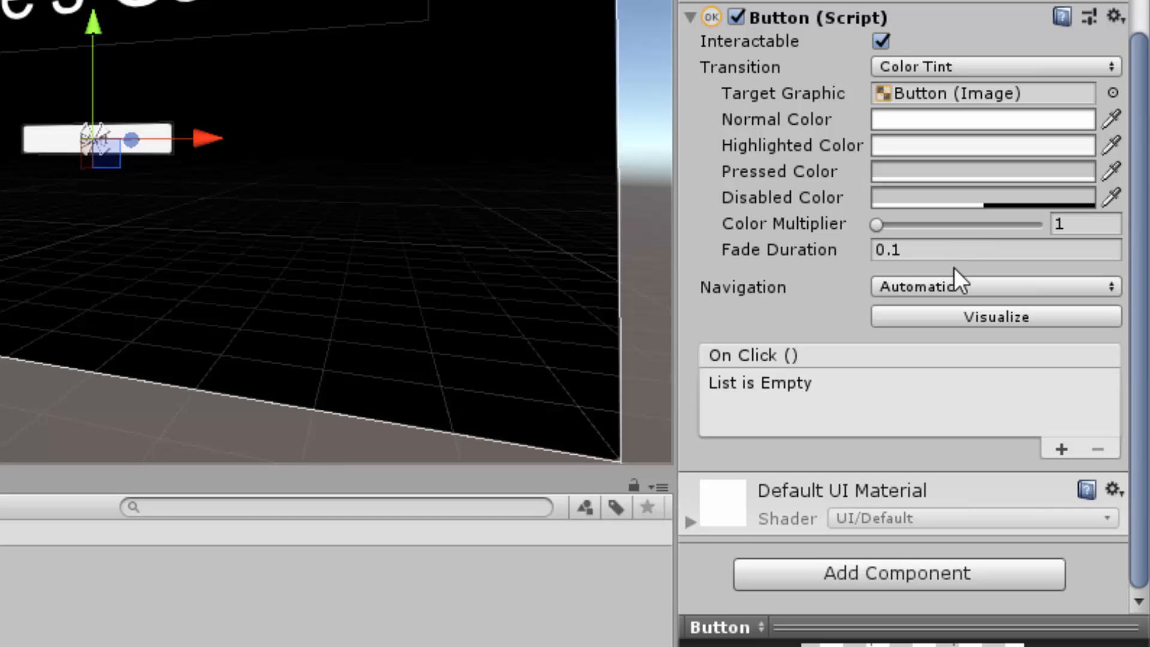
{"action": "left_click", "coordinate": [905, 581]}
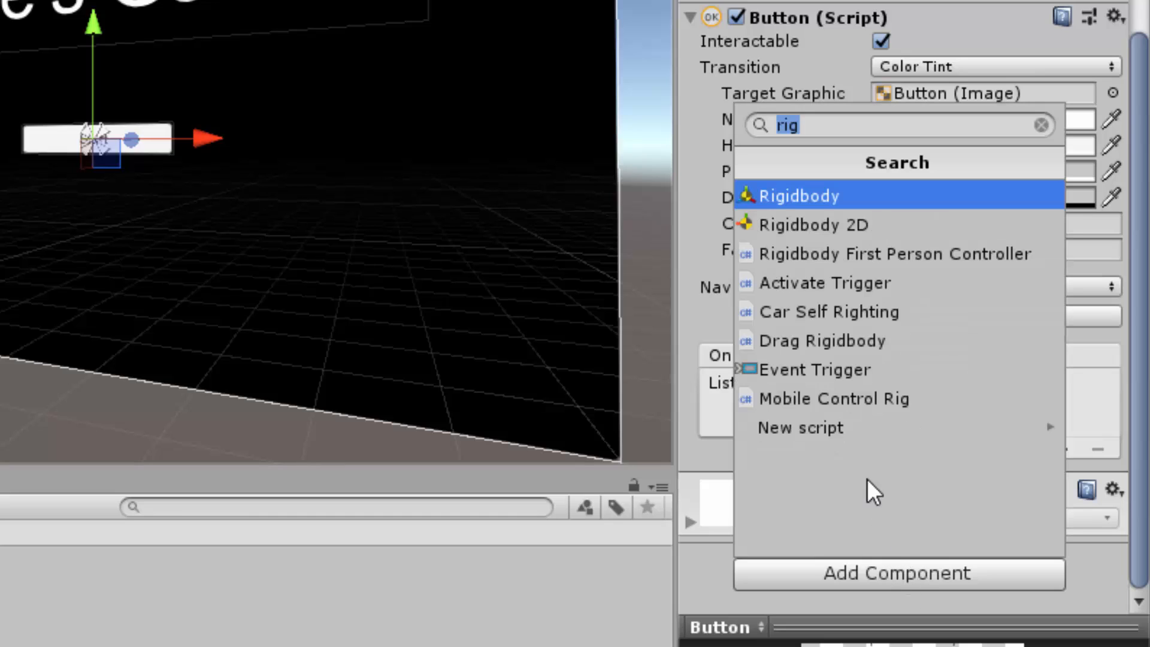
{"action": "left_click", "coordinate": [847, 423]}
{"action": "type", "text": "StartBu"}
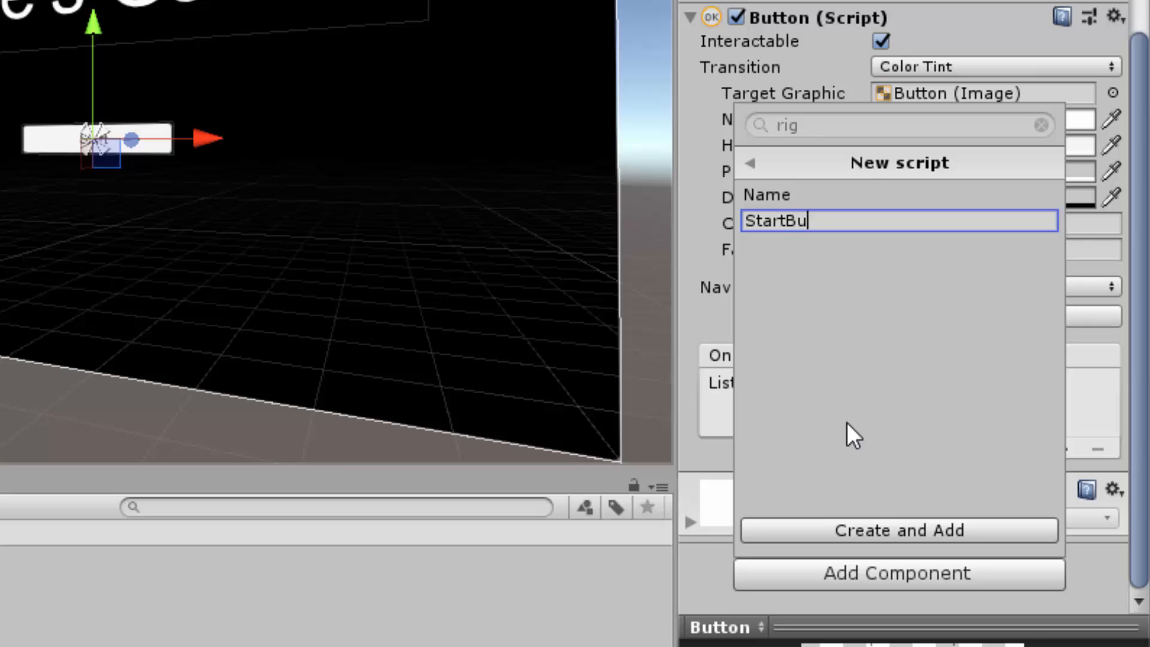
{"action": "type", "text": "ttonBehavior"}
{"action": "key", "text": "Return"}
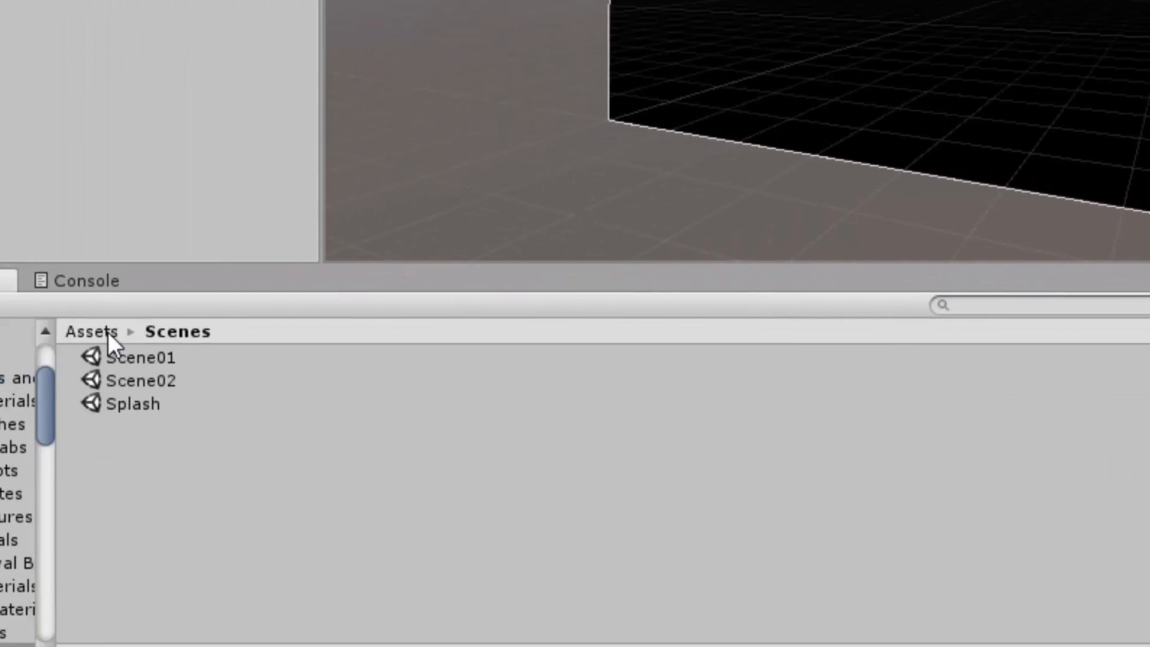
- Move the StartButtonBehavior script from Assets into the Scripts folder and open that folder
{"action": "left_click", "coordinate": [108, 332]}
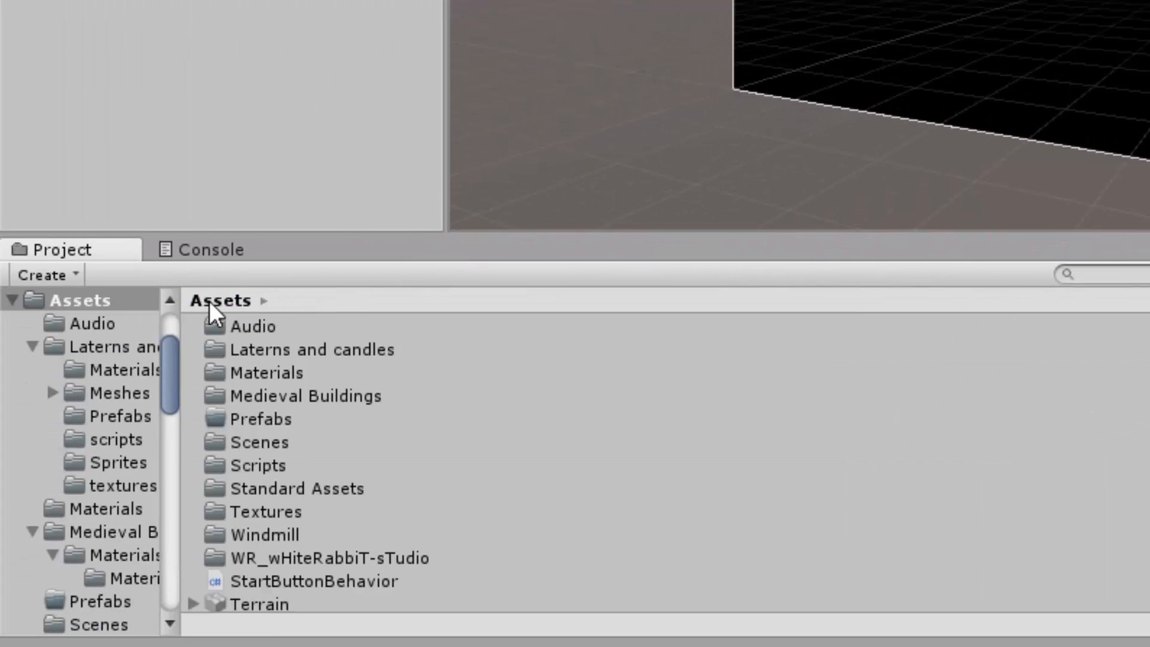
{"action": "left_click_drag", "start_coordinate": [309, 578], "coordinate": [271, 463]}
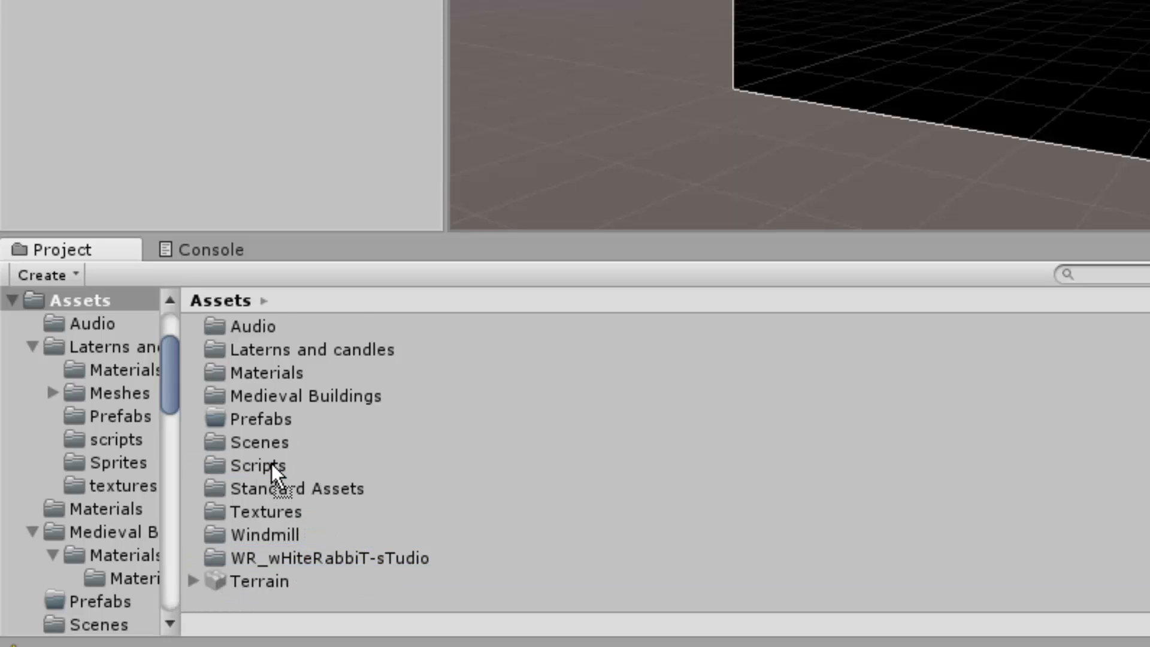
{"action": "double_click", "coordinate": [271, 464]}
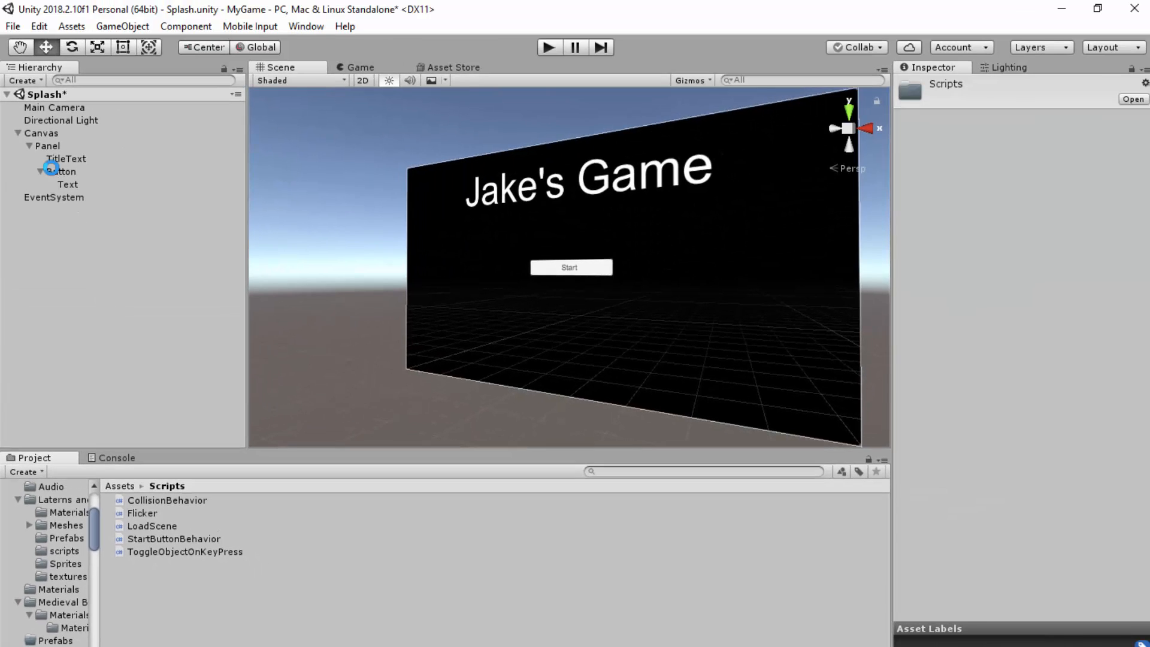
- Rename the Button object under Panel to StartButton
{"action": "double_click", "coordinate": [50, 172]}
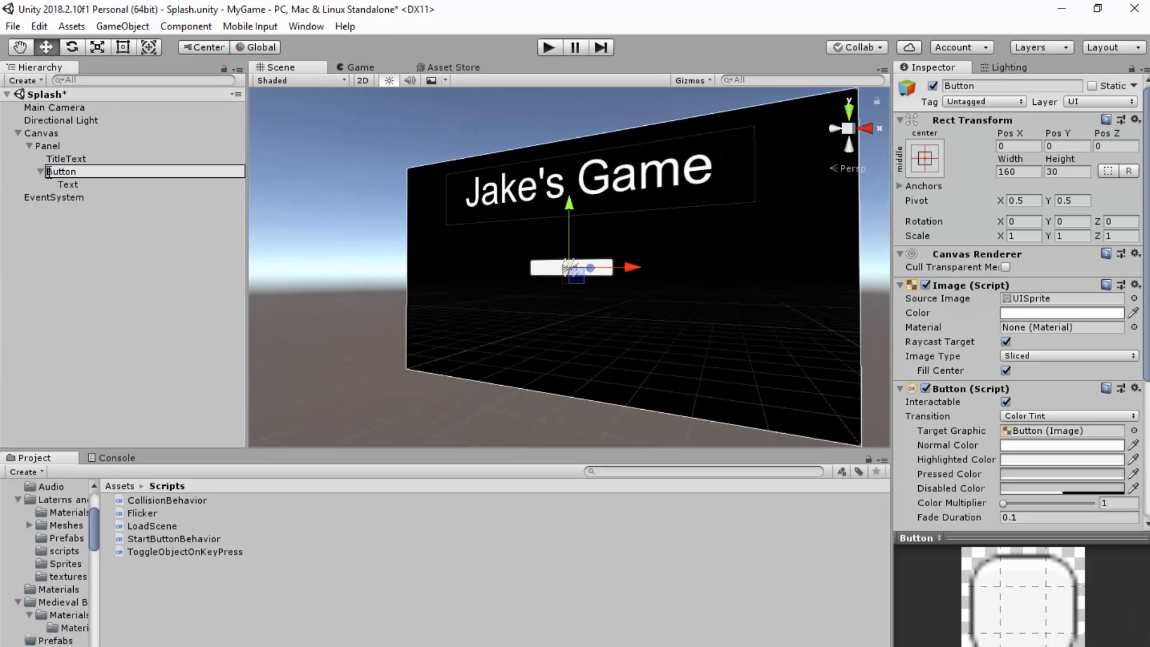
{"action": "type", "text": "Start"}
{"action": "key", "text": "Return"}
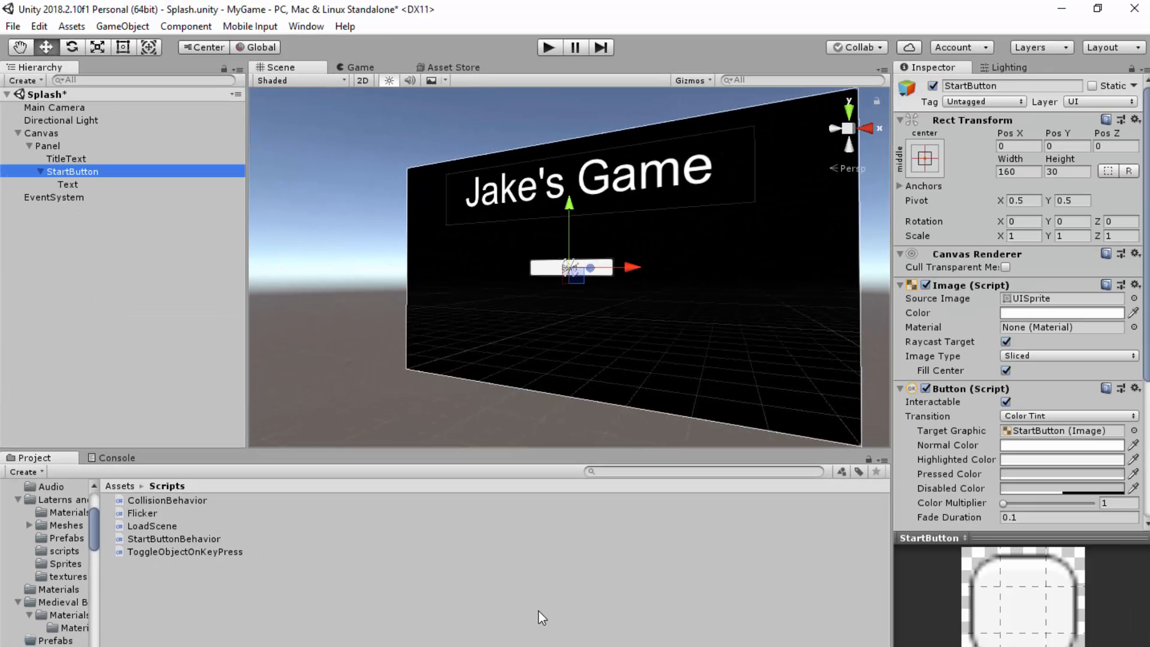
- Open the StartButtonBehavior script in the code editor and delete its Update method and the initialization comment
{"action": "double_click", "coordinate": [179, 539]}
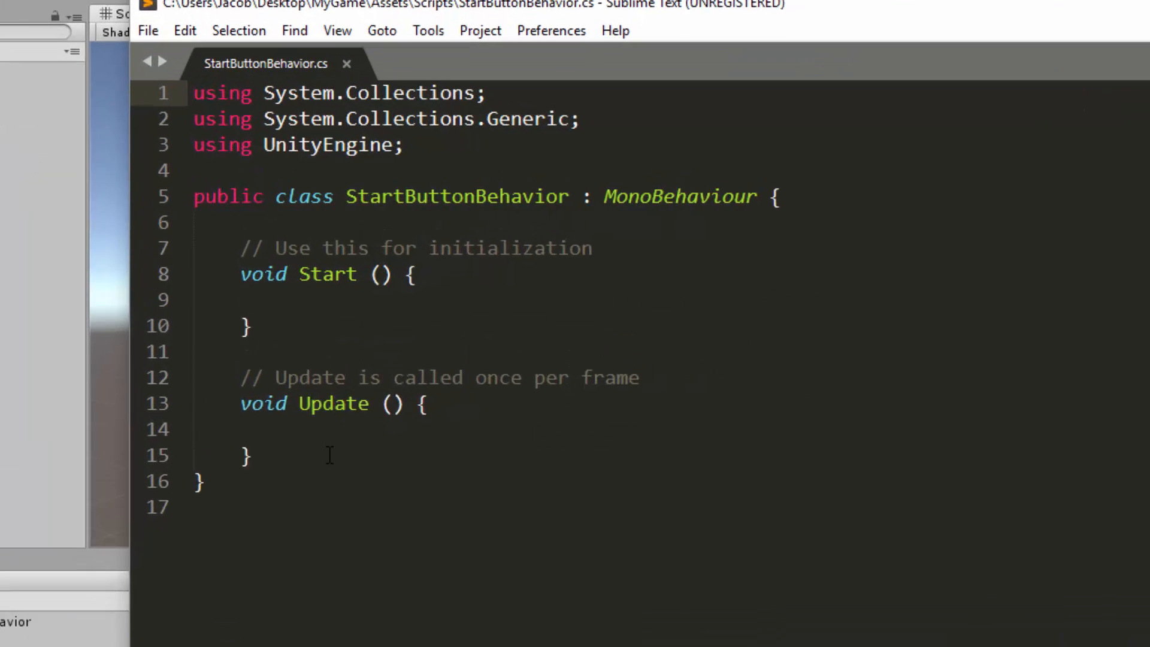
{"action": "left_click_drag", "start_coordinate": [329, 455], "coordinate": [129, 353]}
{"action": "key", "text": "BackSpace"}
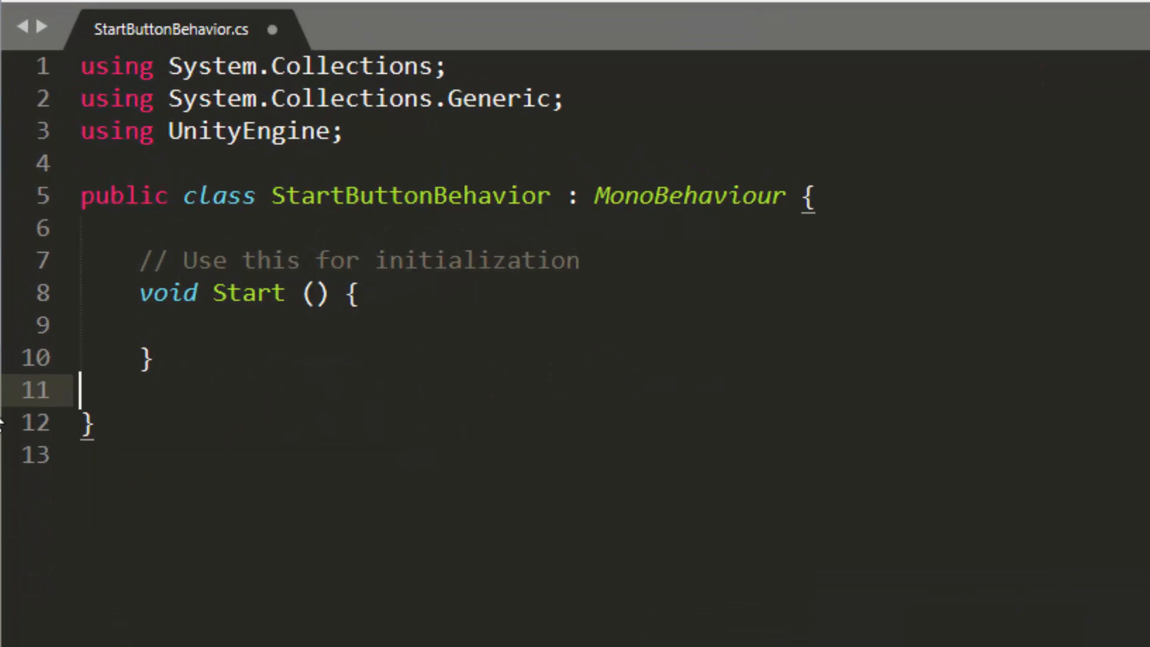
{"action": "double_click", "coordinate": [202, 262]}
{"action": "key", "text": "ctrl+shift+k"}
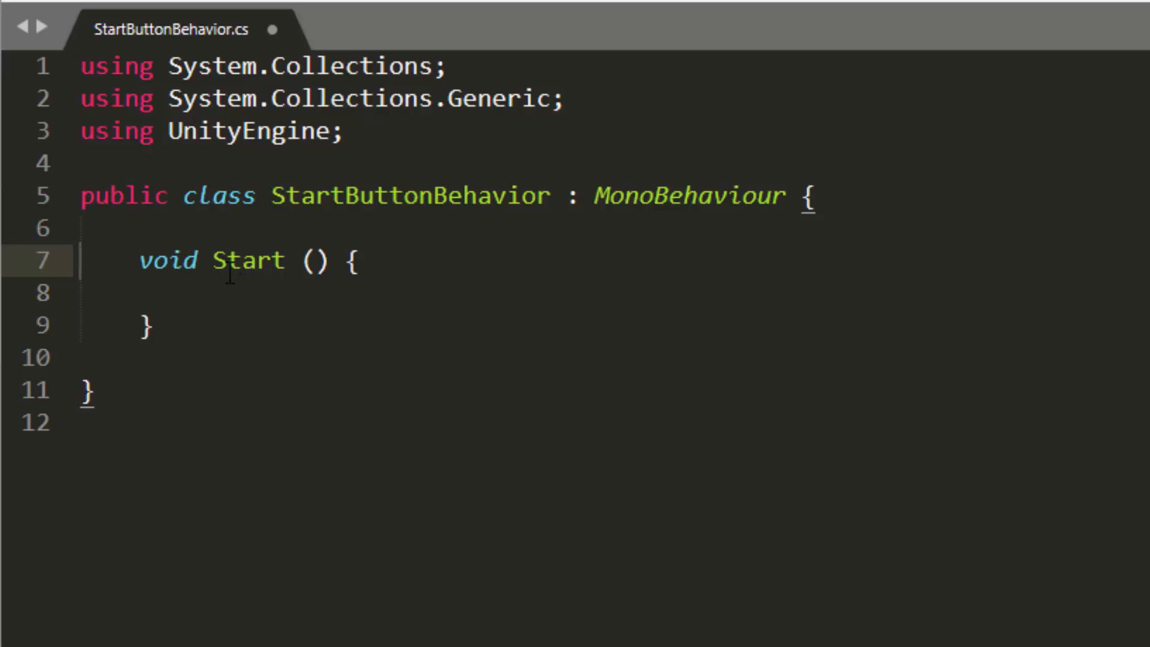
- In the Start method, add the line GetComponent<Button>().onClick.AddListener(TaskOnClick);
{"action": "left_click", "coordinate": [246, 300]}
{"action": "type", "text": "G"}
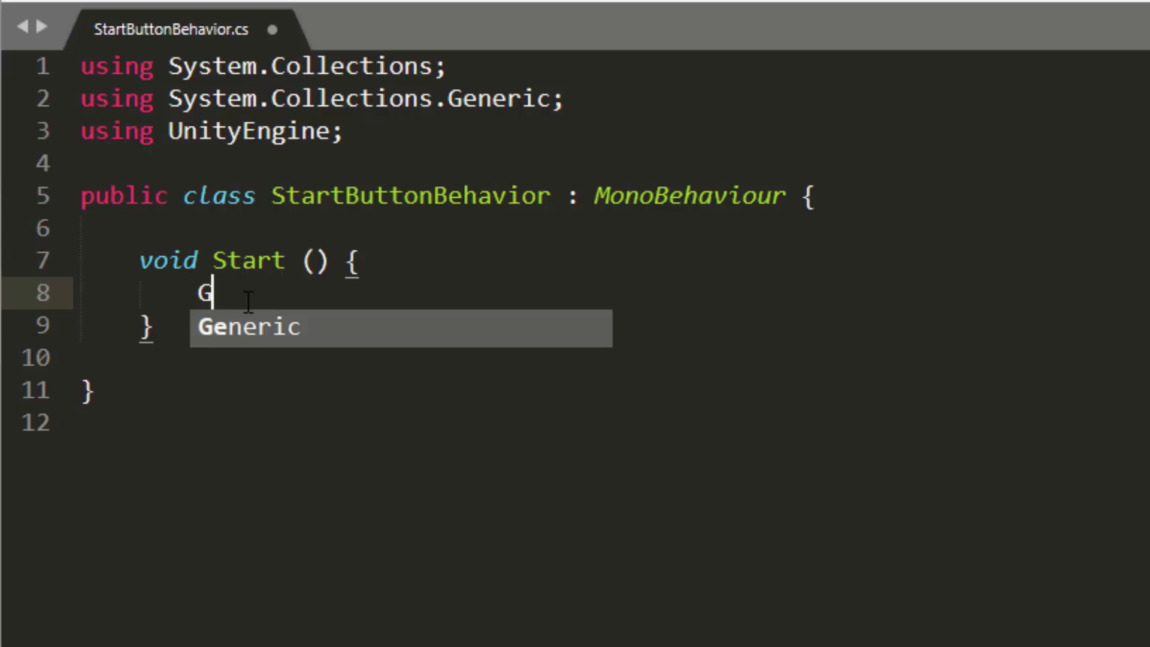
{"action": "type", "text": "etCompon"}
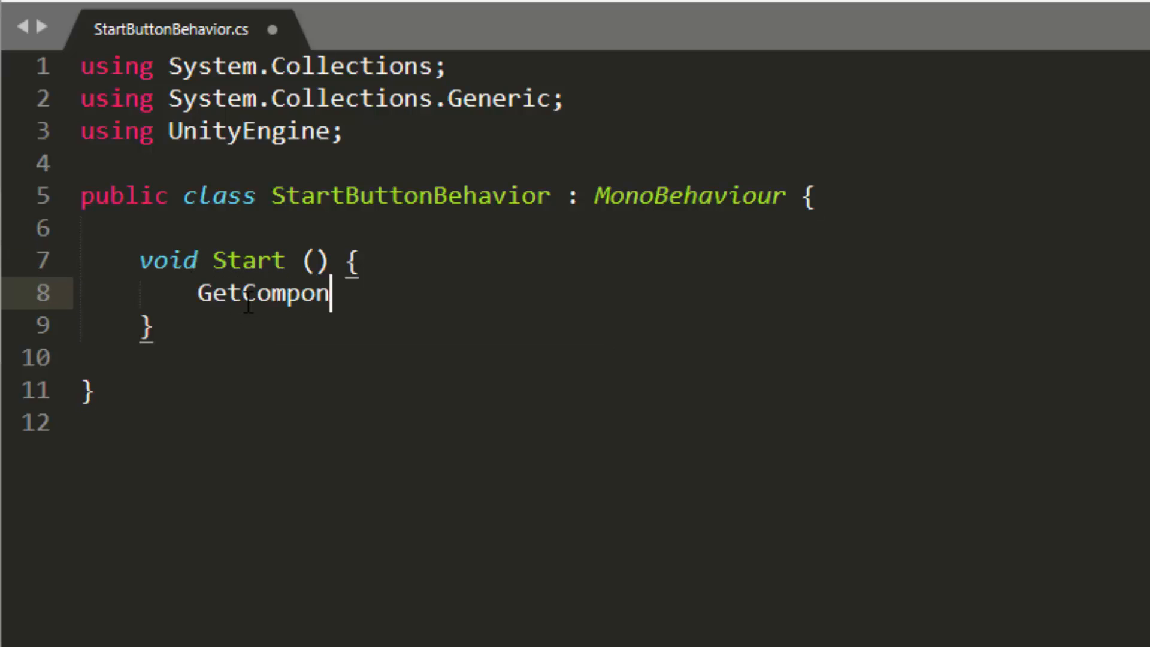
{"action": "type", "text": "ent<Bu"}
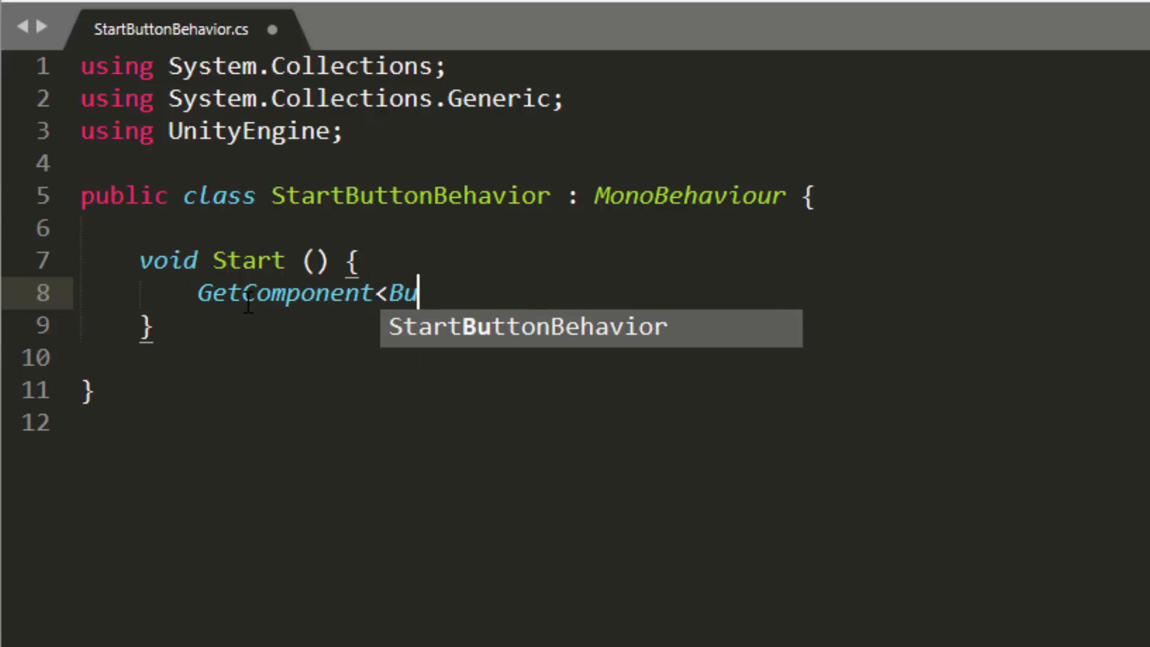
{"action": "type", "text": "tton>()"}
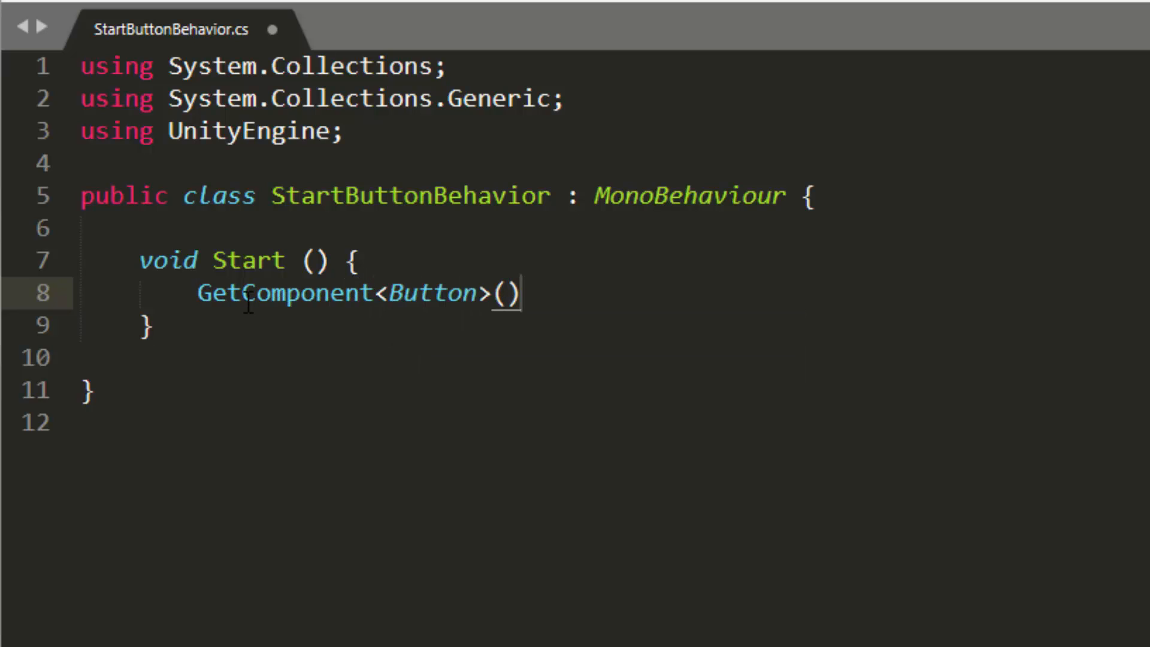
{"action": "type", "text": ".on"}
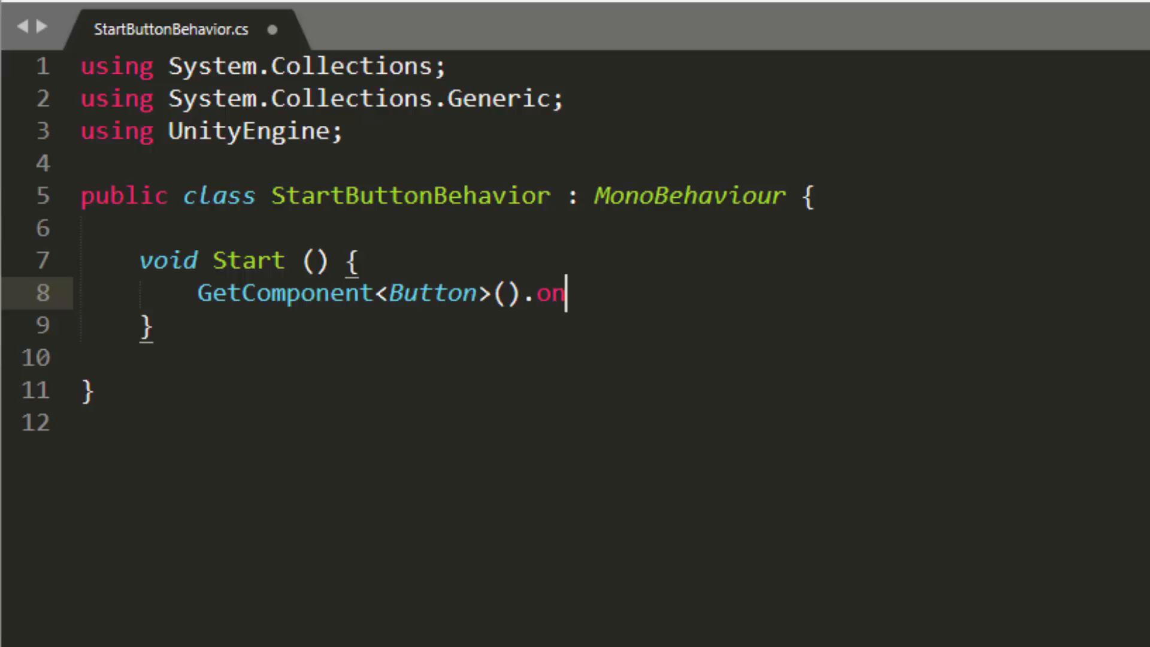
{"action": "type", "text": "Click.Add"}
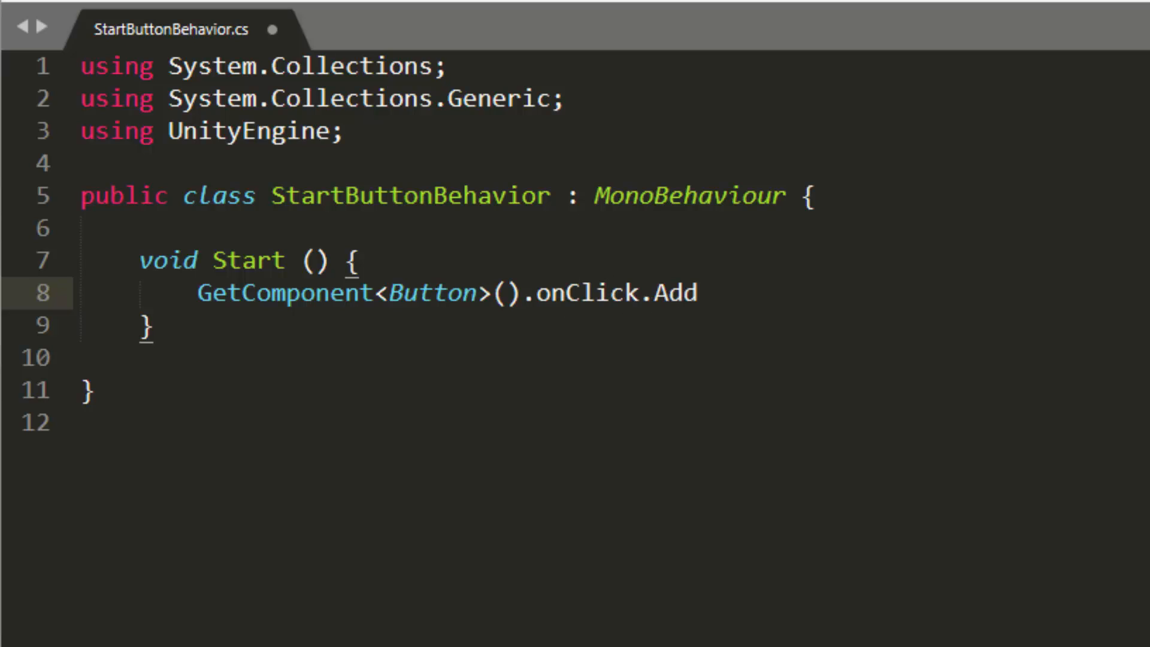
{"action": "type", "text": "Listener"}
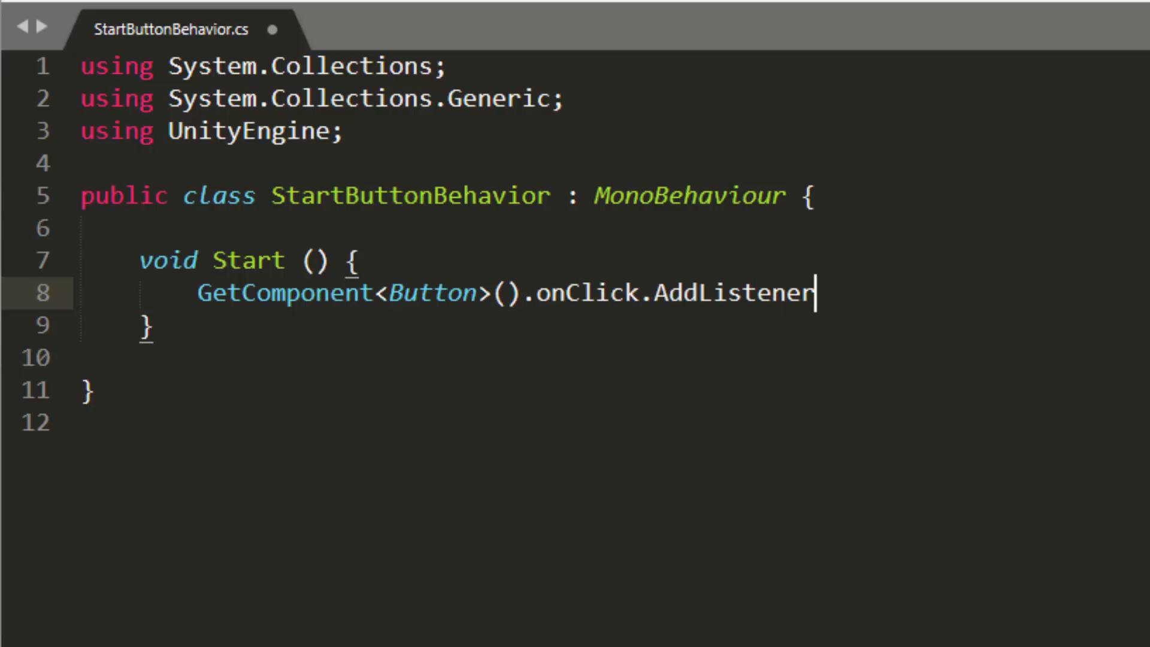
{"action": "type", "text": "(Task"}
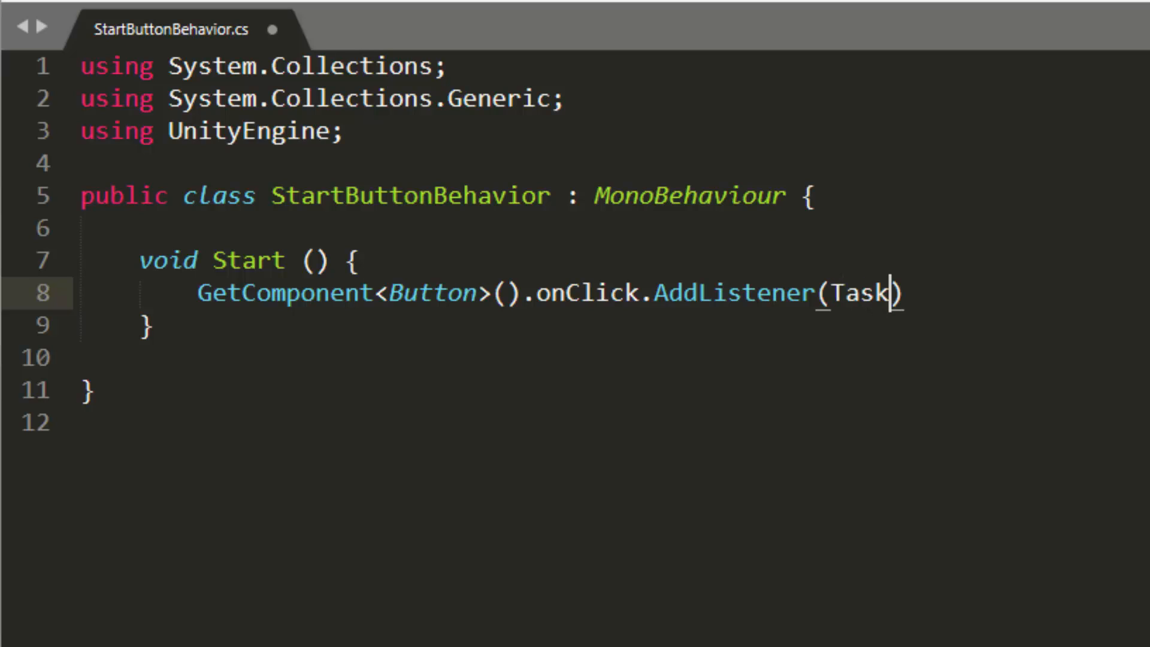
{"action": "type", "text": "OnClick"}
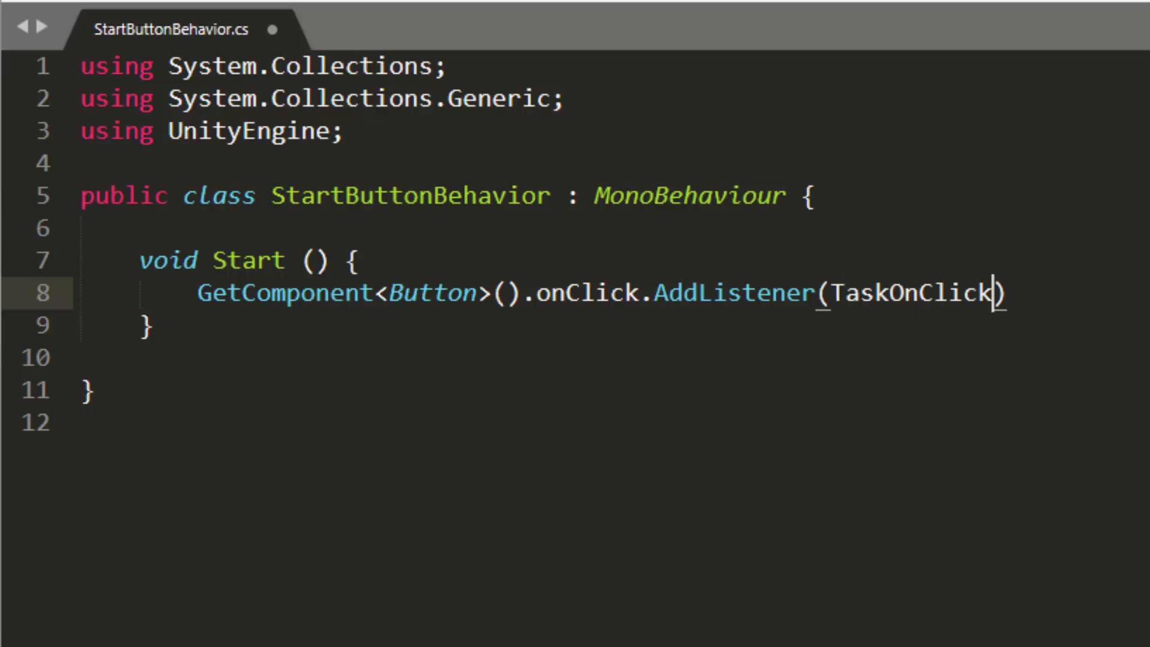
{"action": "type", "text": ");"}
- Below Start, add a void TaskOnClick() method containing Debug.Log("Button Pressed"); and save the script
{"action": "left_click", "coordinate": [200, 333]}
{"action": "key", "text": "Return"}
{"action": "key", "text": "Return"}
{"action": "type", "text": "v"}
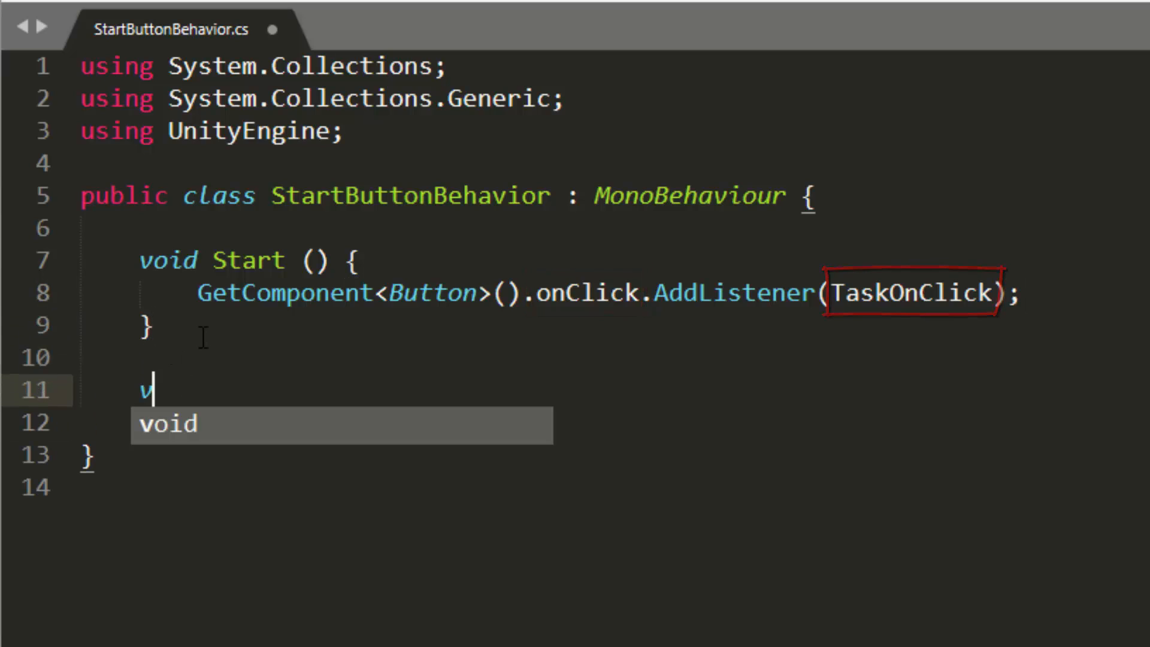
{"action": "type", "text": "oid Tas"}
{"action": "key", "text": "Return"}
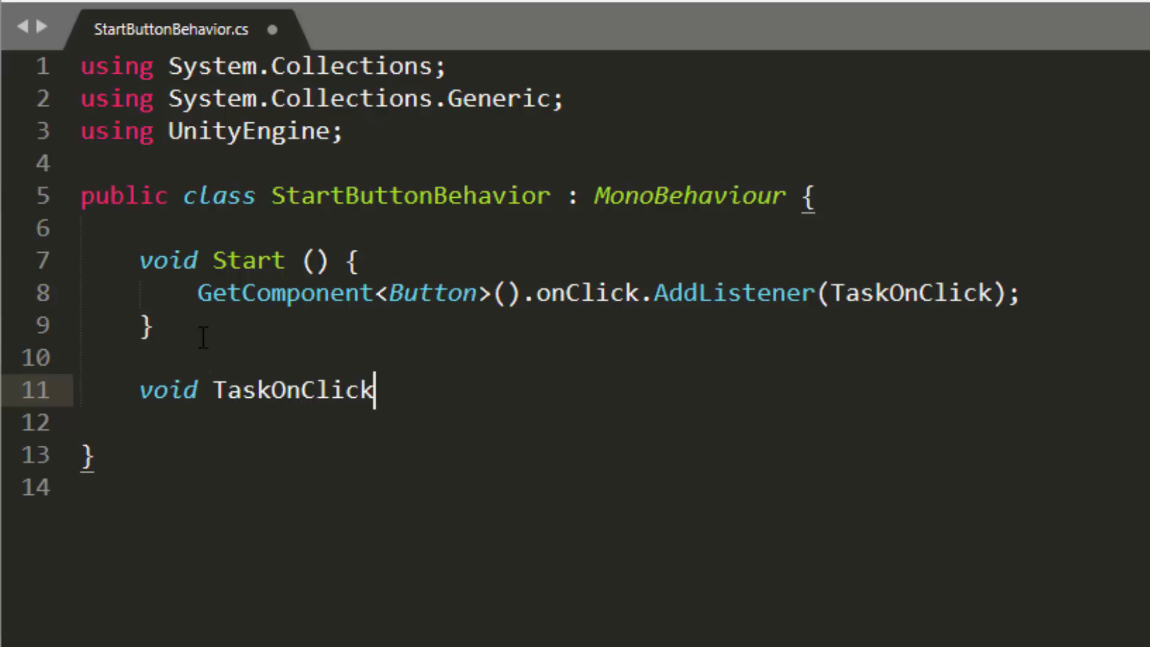
{"action": "type", "text": "(){"}
{"action": "key", "text": "Return"}
{"action": "type", "text": "Debu"}
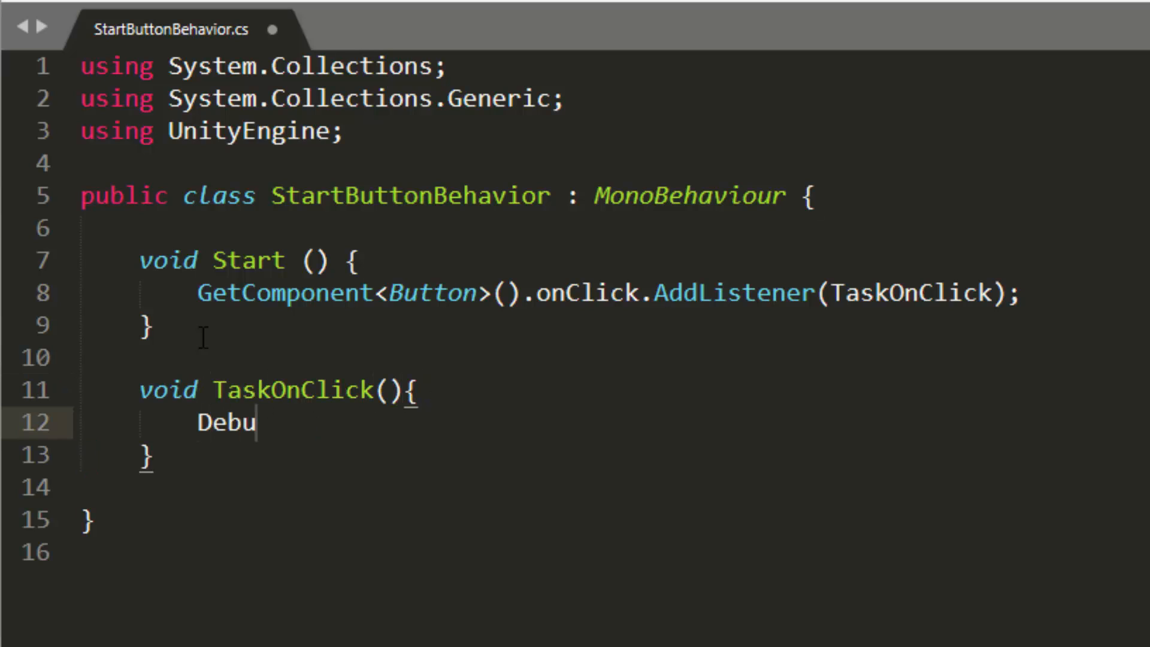
{"action": "type", "text": "g.Log"}
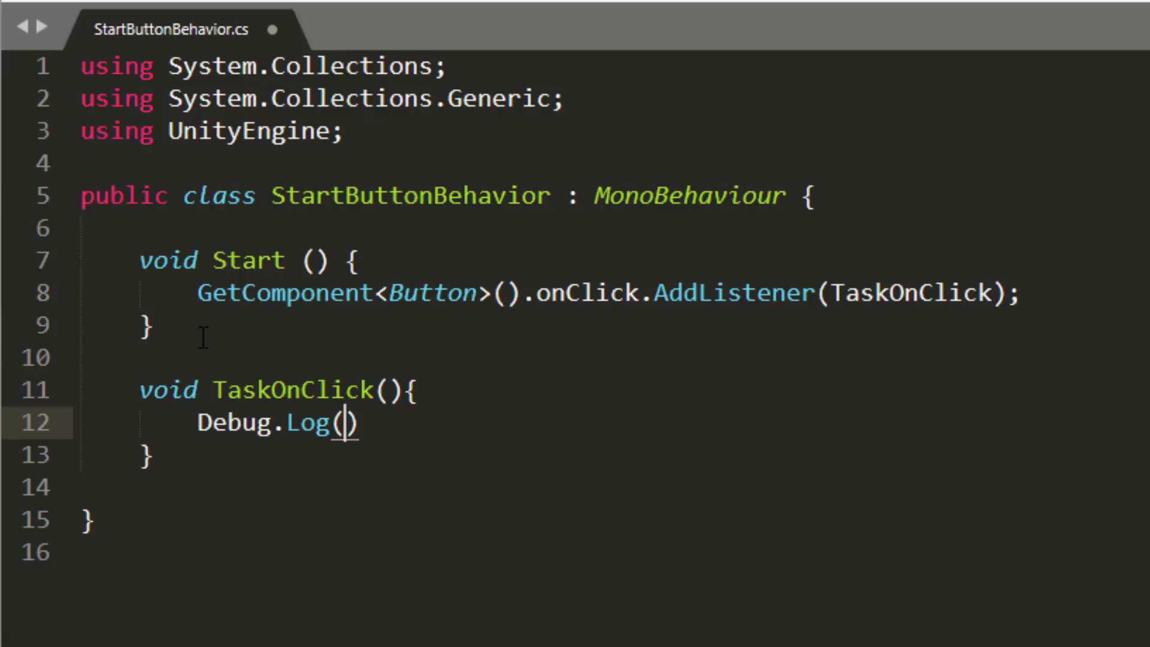
{"action": "type", "text": "\"Button Pressed"}
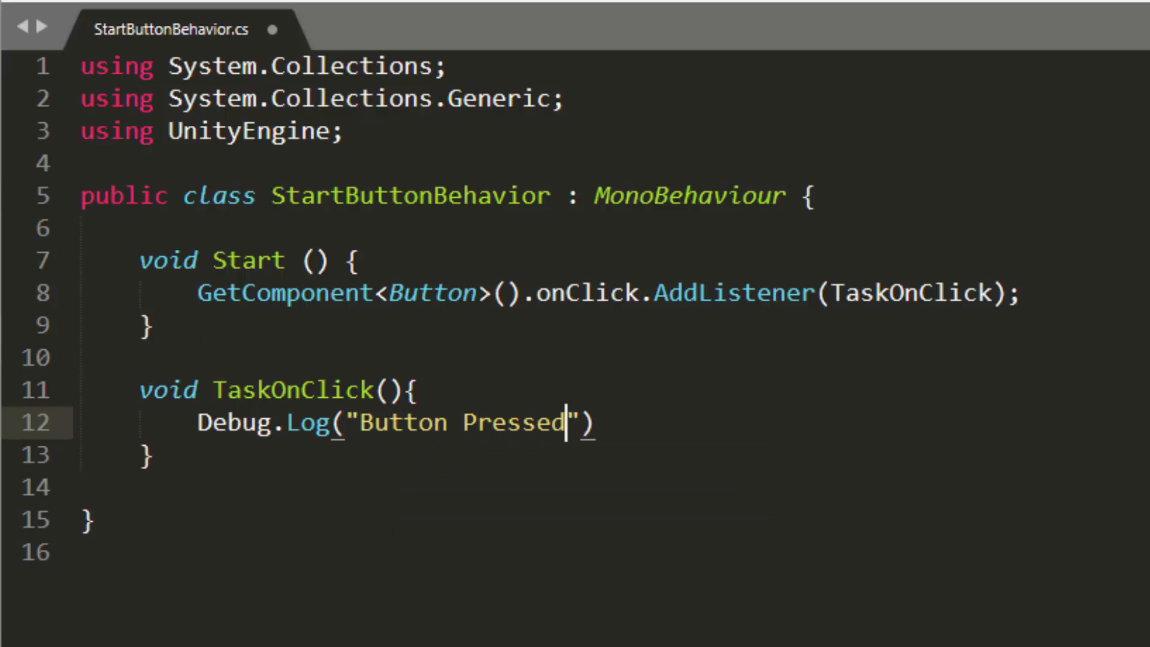
{"action": "key", "text": "Right"}
{"action": "key", "text": "Right"}
{"action": "type", "text": ";"}
{"action": "left_click", "coordinate": [988, 534]}
{"action": "key", "text": "Down"}
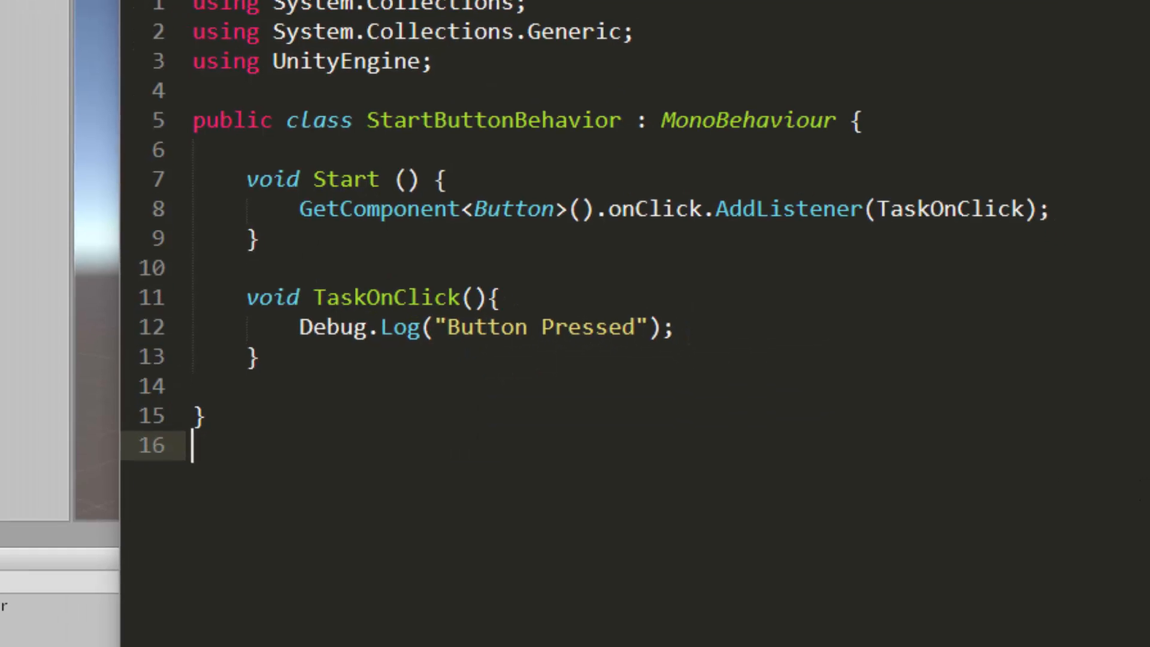
{"action": "key", "text": "ctrl+s"}
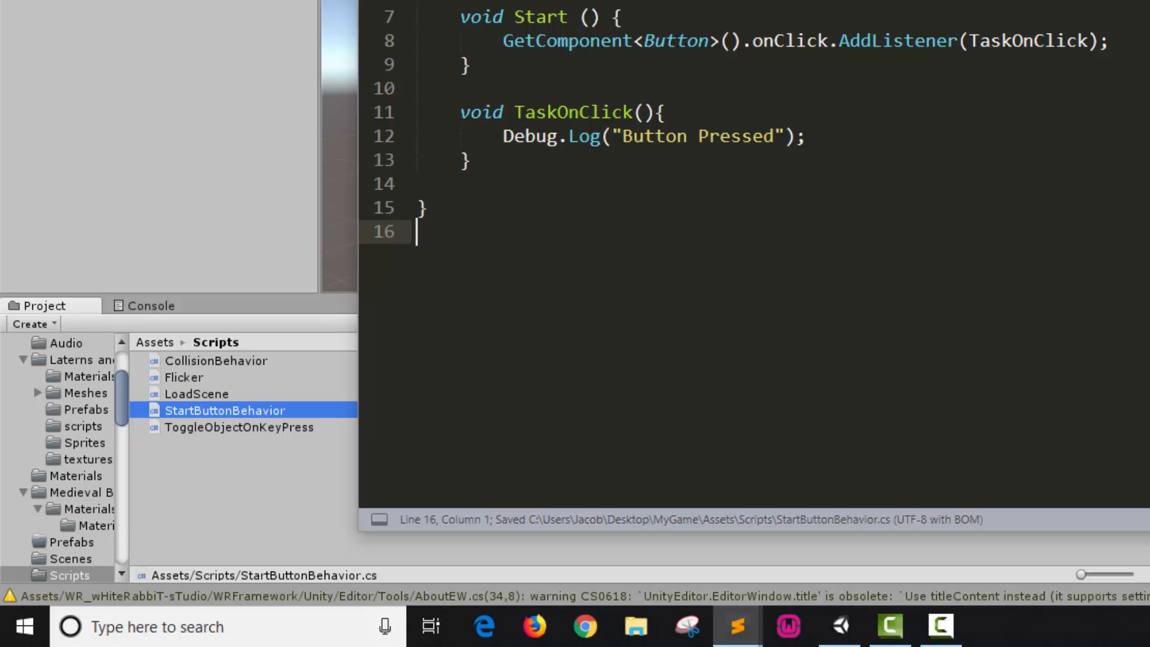
- Switch to Unity to examine the Console's compile messages for StartButtonBehavior, and return to the code editor
{"action": "left_click", "coordinate": [252, 129]}
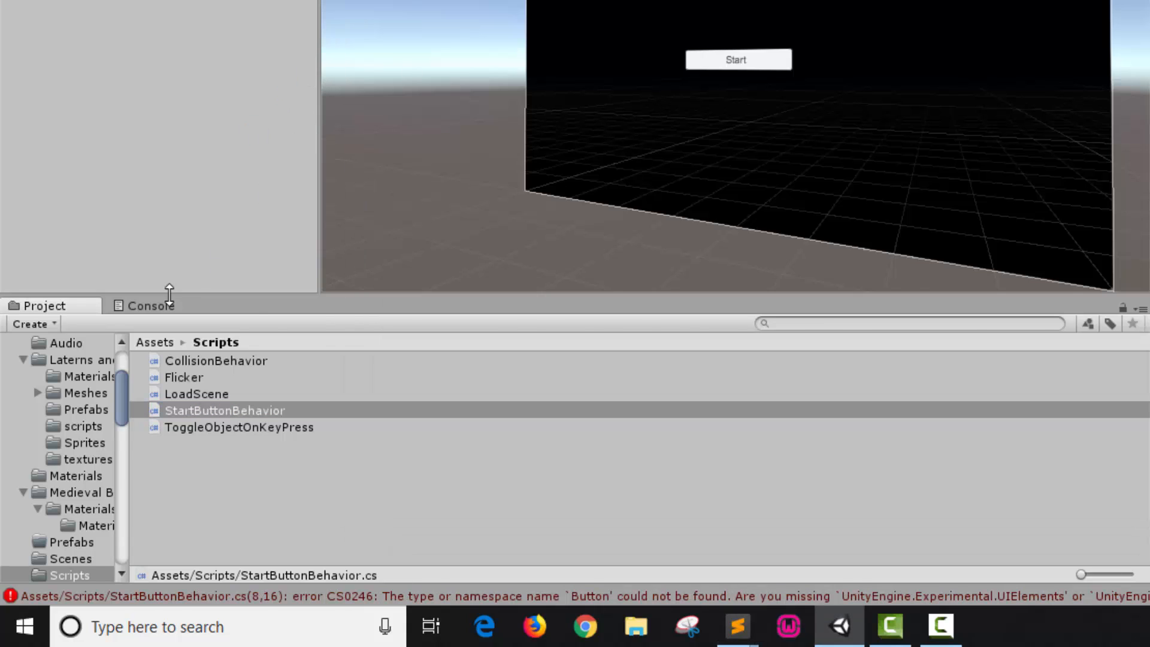
{"action": "left_click", "coordinate": [151, 307]}
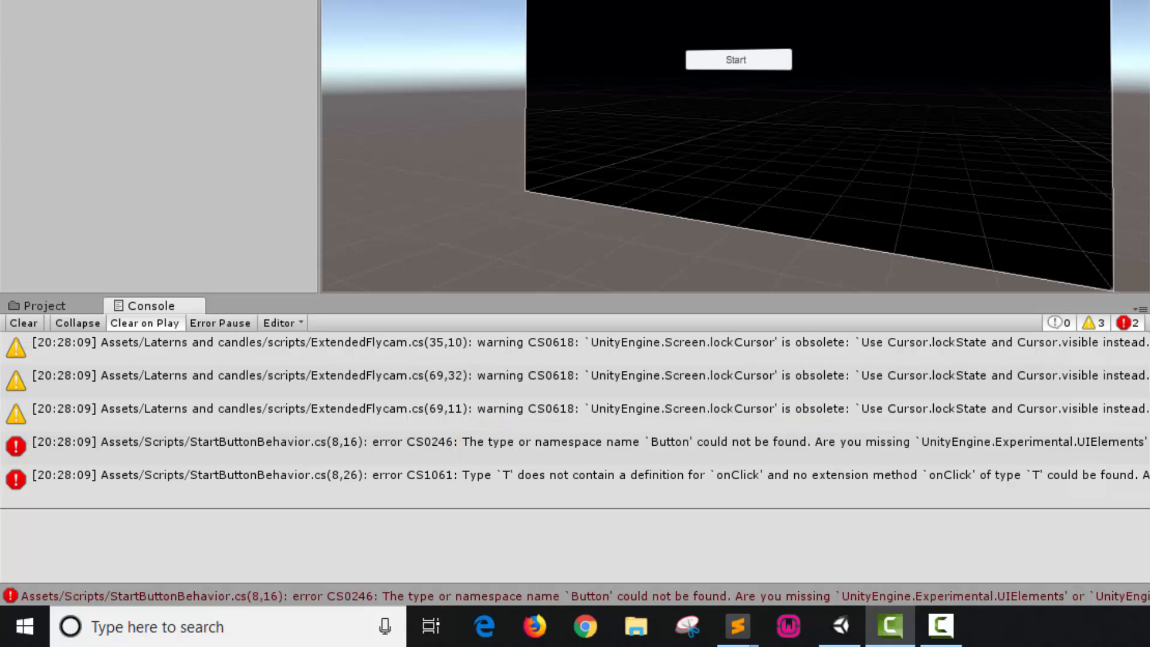
{"action": "key", "text": "alt+Tab"}
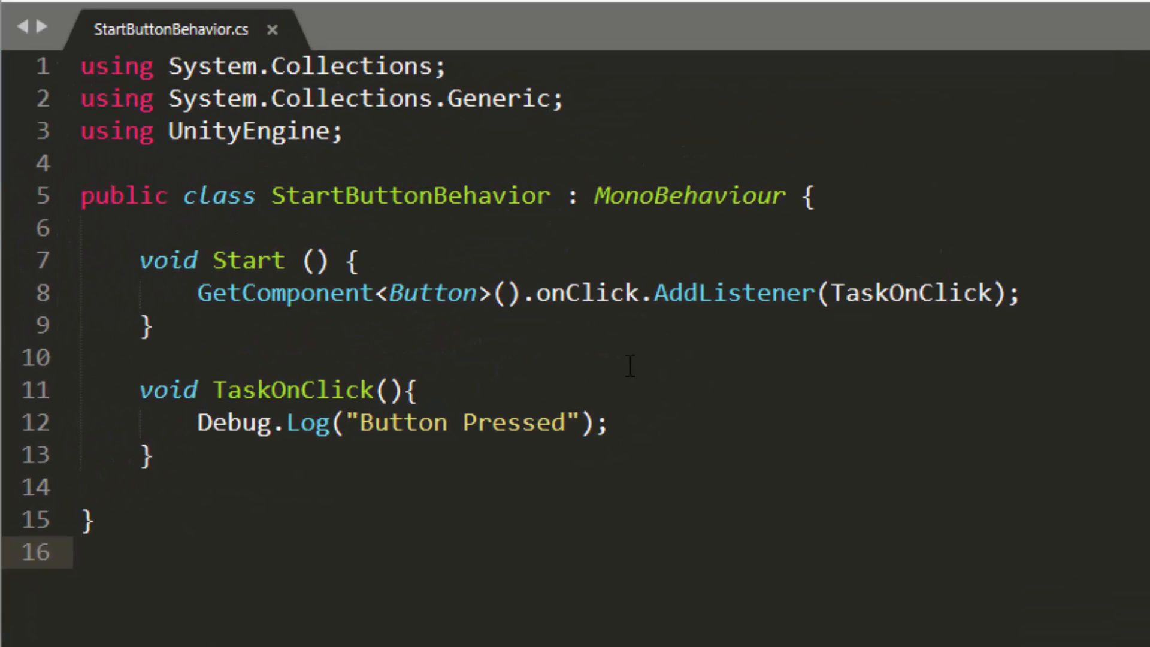
- Add using UnityEngine.UI; below the other using directives and save the script
{"action": "left_click", "coordinate": [559, 130]}
{"action": "key", "text": "Return"}
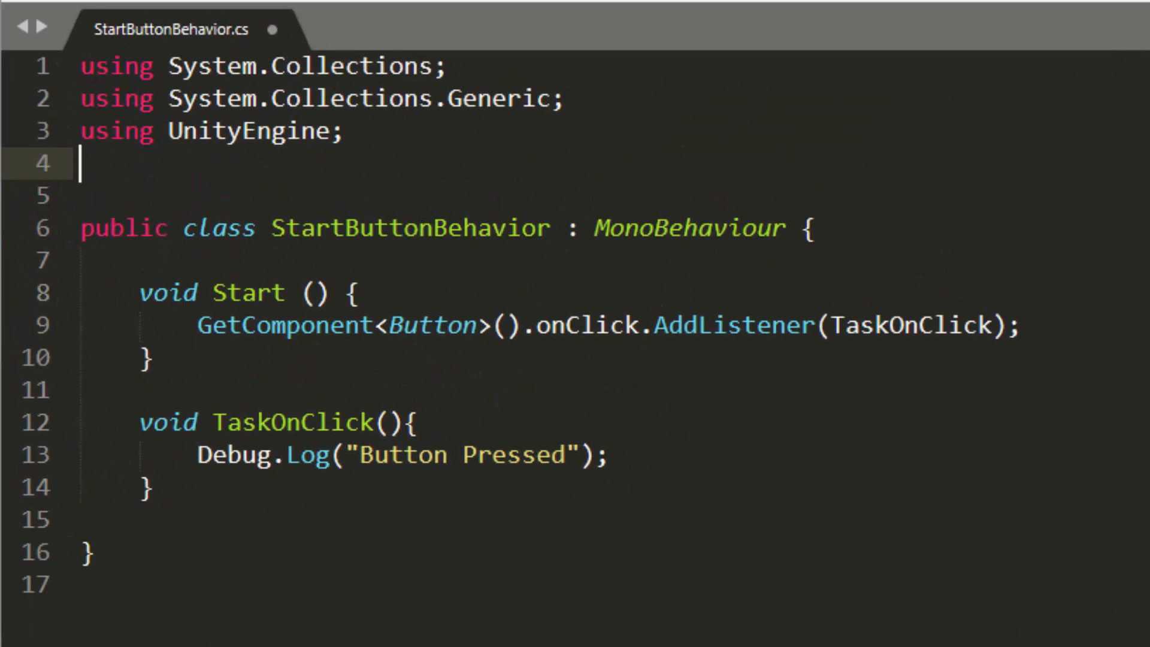
{"action": "type", "text": "using UnityEngine.UI;"}
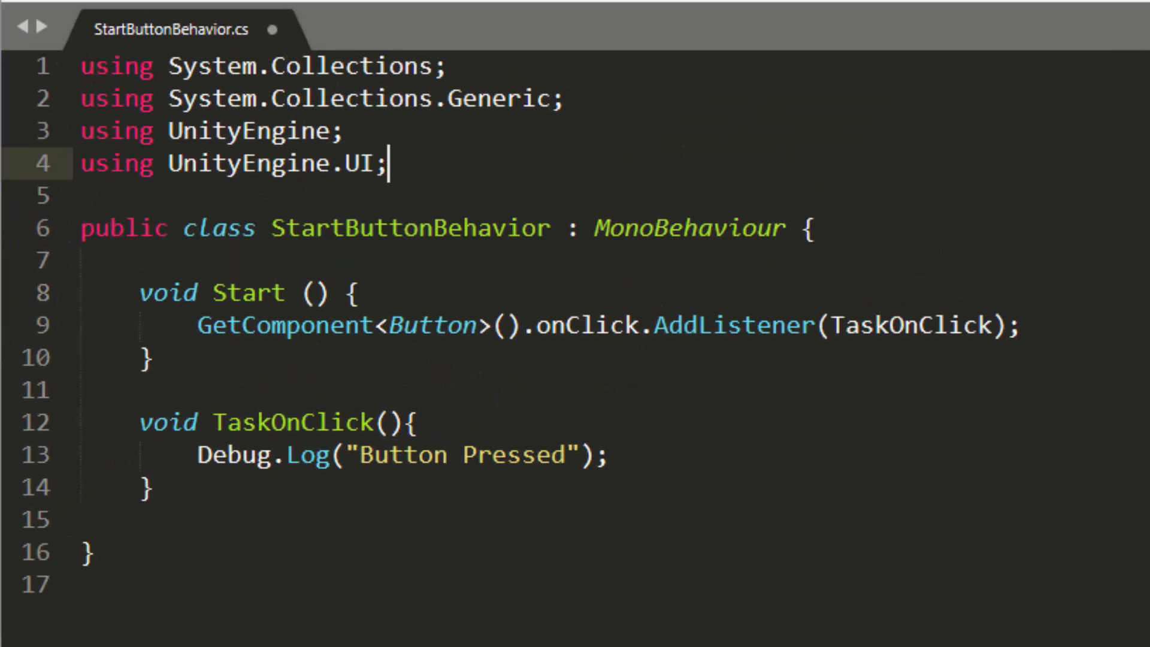
{"action": "key", "text": "ctrl+s"}
- Switch to Unity, play the Splash scene to test the Start button's log message, and stop play mode
{"action": "key", "text": "alt+Tab"}
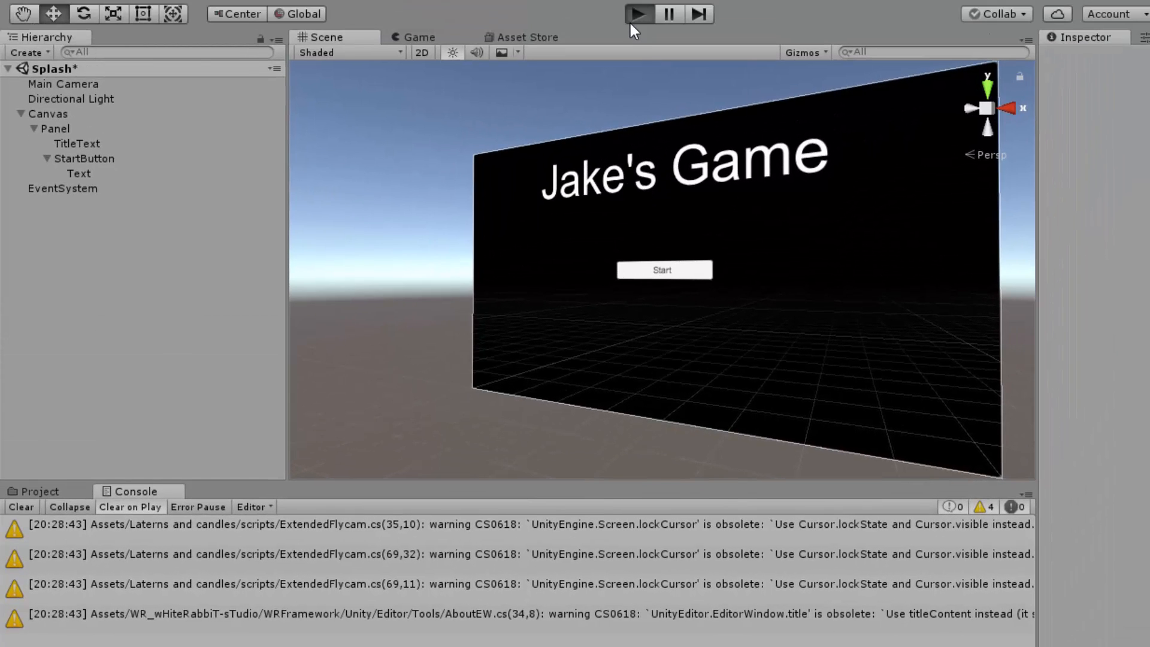
{"action": "left_click", "coordinate": [633, 18]}
{"action": "left_click", "coordinate": [655, 271]}
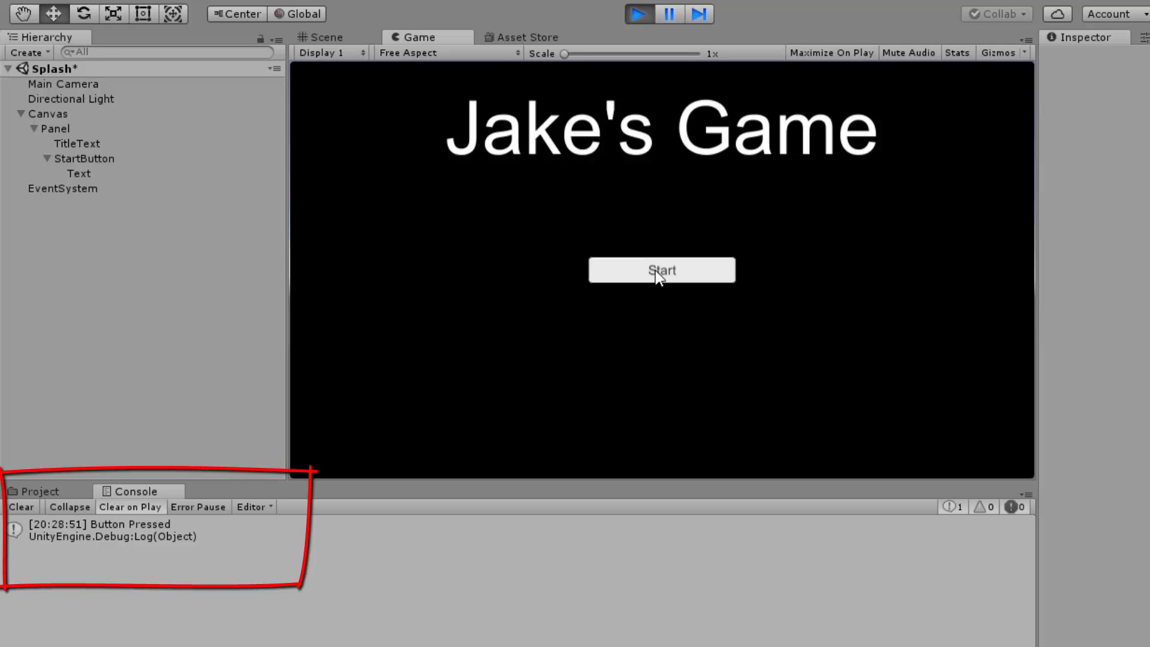
{"action": "left_click", "coordinate": [641, 14]}
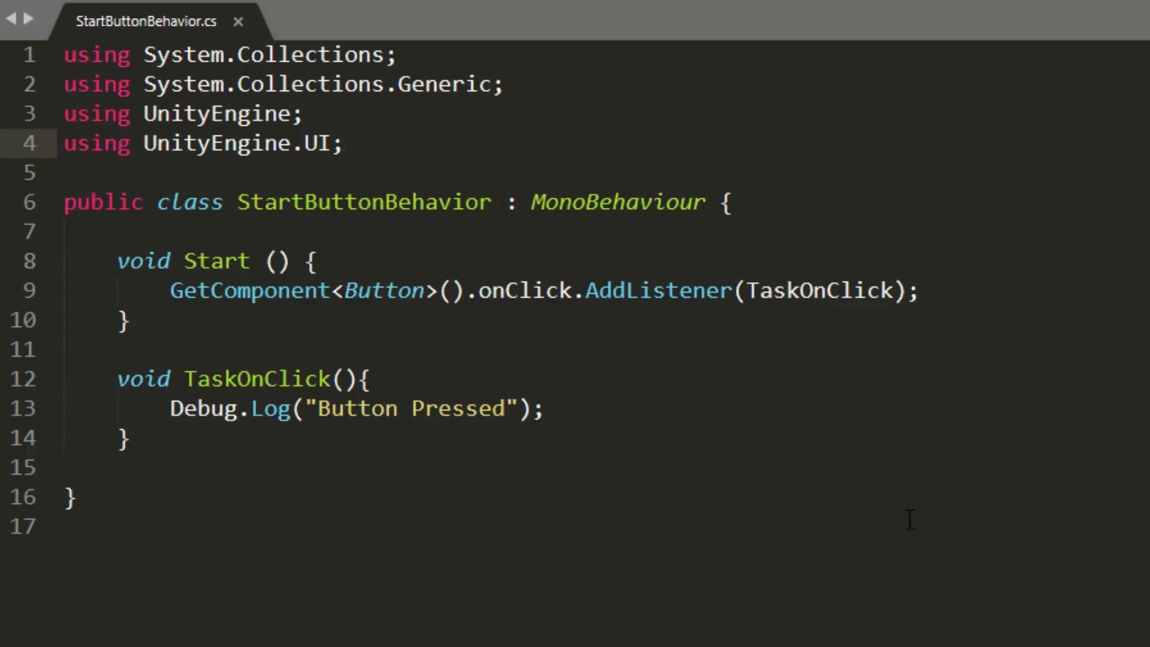
- Rename TaskOnClick to LoadScene in both the AddListener call and the method declaration
{"action": "double_click", "coordinate": [818, 291]}
{"action": "type", "text": "LoadSc"}
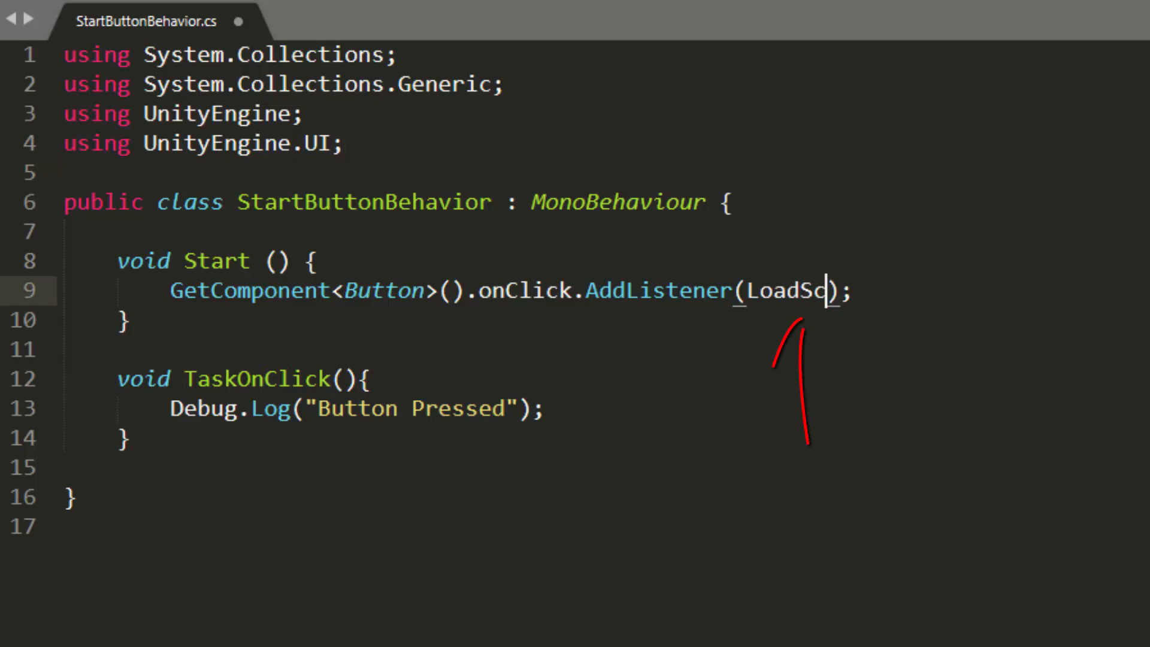
{"action": "type", "text": "ene"}
{"action": "double_click", "coordinate": [257, 379]}
{"action": "type", "text": "LoadScene"}
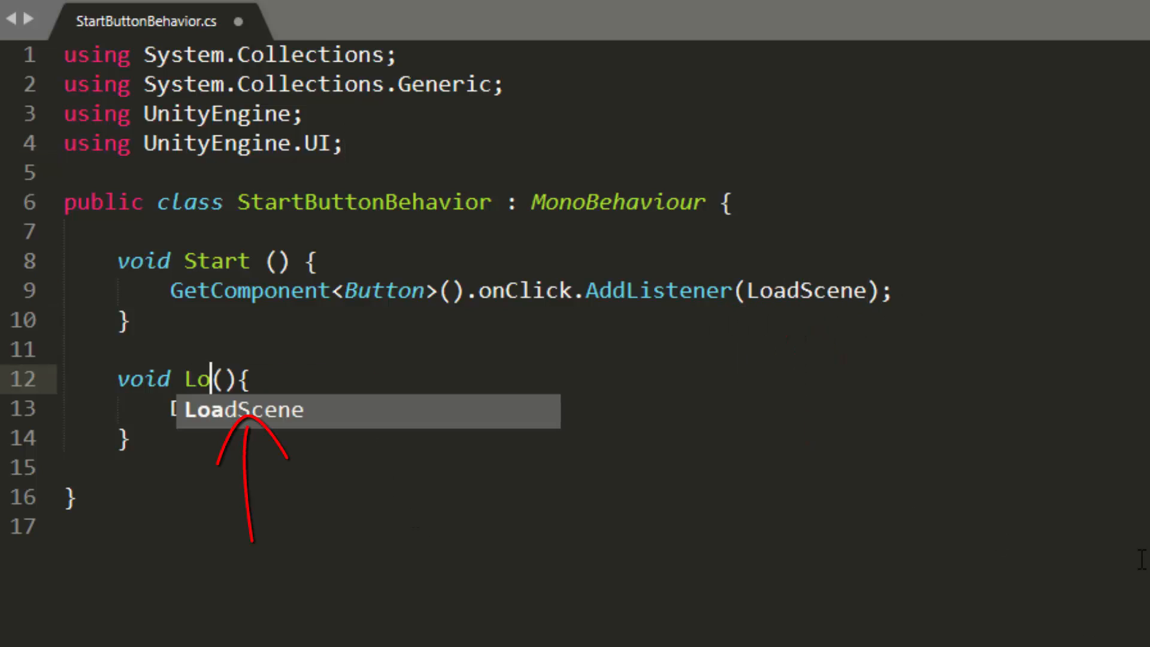
- Replace the Debug.Log line inside LoadScene with SceneManager.LoadScene("Scene01", LoadSceneMode.Single);
{"action": "key", "text": "Down"}
{"action": "key", "text": "End"}
{"action": "key", "text": "ctrl+s"}
{"action": "key", "text": "ctrl+shift+Left"}
{"action": "key", "text": "ctrl+shift+Left"}
{"action": "key", "text": "ctrl+shift+Left"}
{"action": "key", "text": "ctrl+shift+Left"}
{"action": "key", "text": "ctrl+shift+Left"}
{"action": "key", "text": "ctrl+shift+Left"}
{"action": "key", "text": "ctrl+shift+Left"}
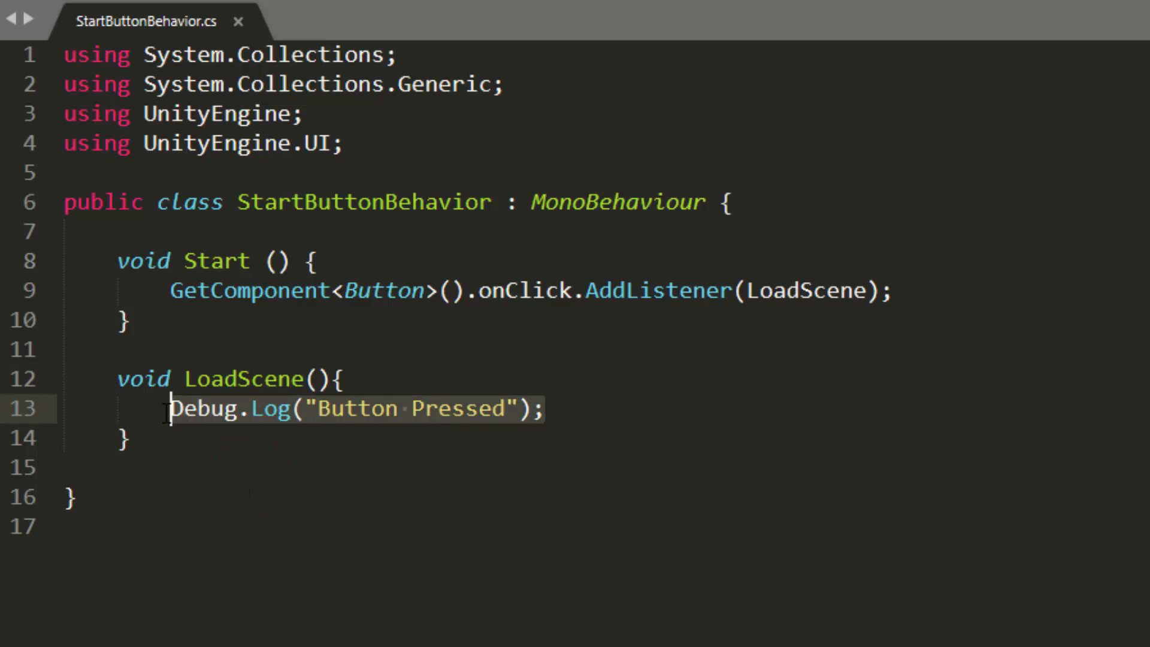
{"action": "key", "text": "BackSpace"}
{"action": "type", "text": "SceneManager.Loa"}
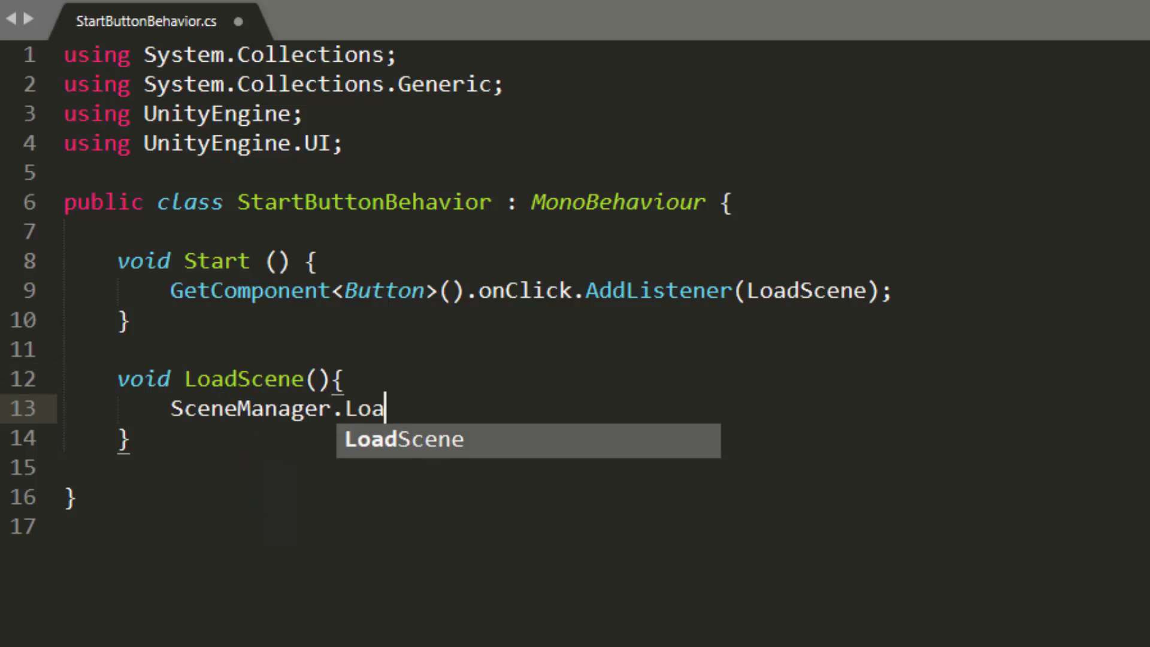
{"action": "type", "text": "dScene(\"Scene01\", Load"}
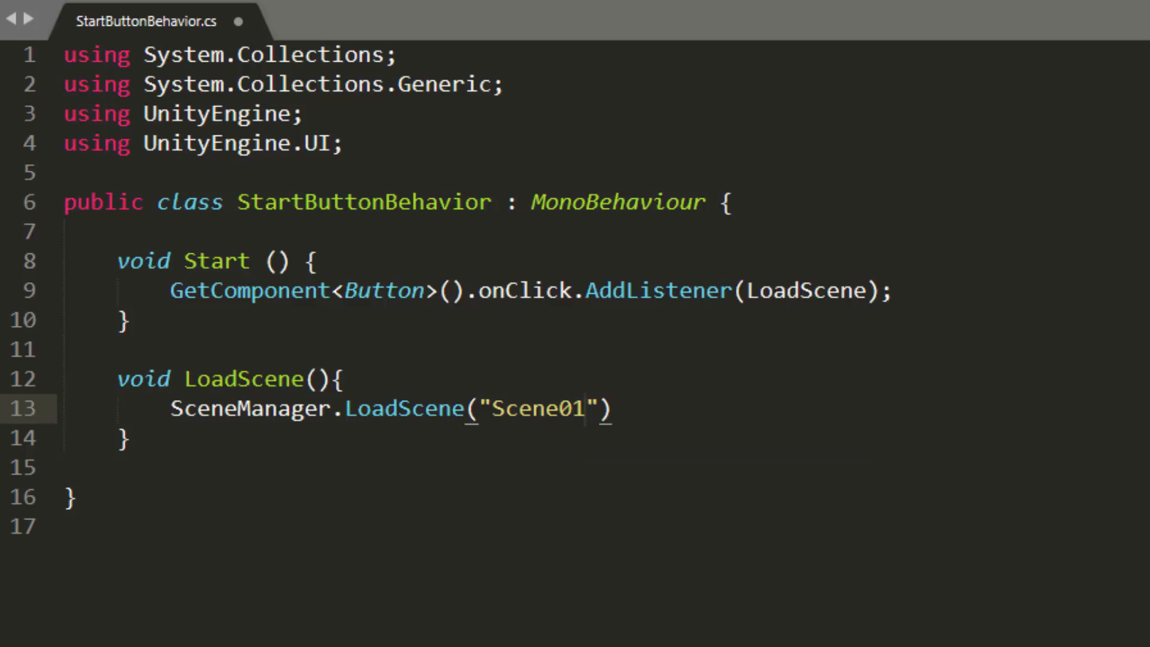
{"action": "type", "text": "SceneMode.Single);"}
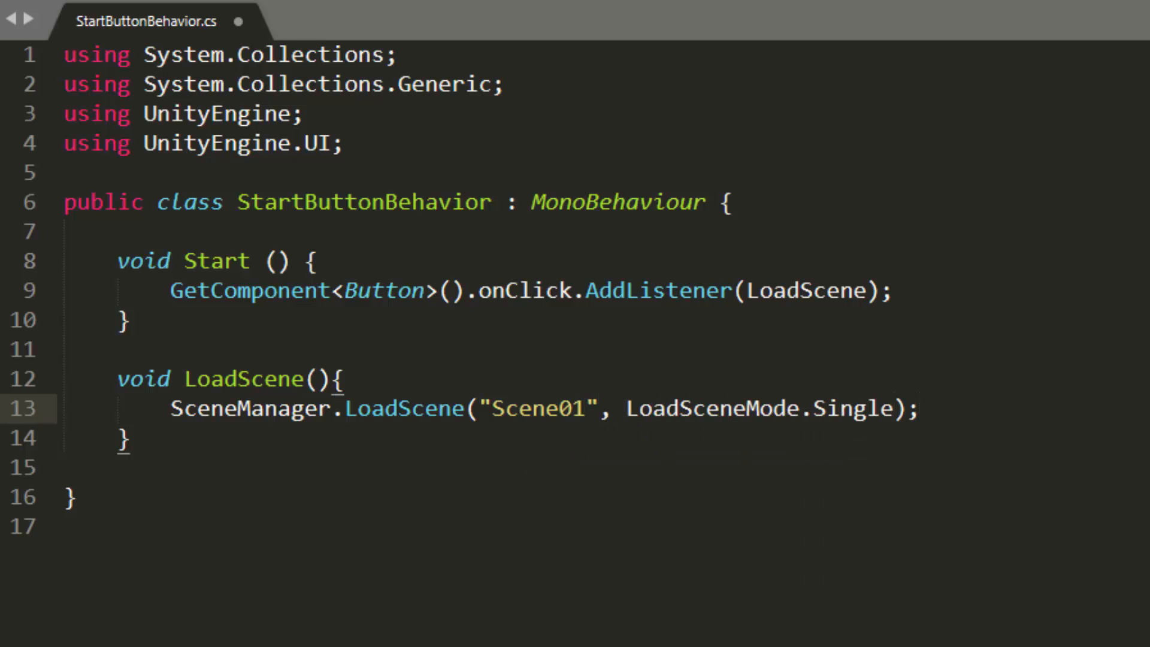
- Add using UnityEngine.SceneManagement; below the UnityEngine.UI directive and save the script
{"action": "left_click", "coordinate": [531, 150]}
{"action": "key", "text": "Return"}
{"action": "type", "text": "using"}
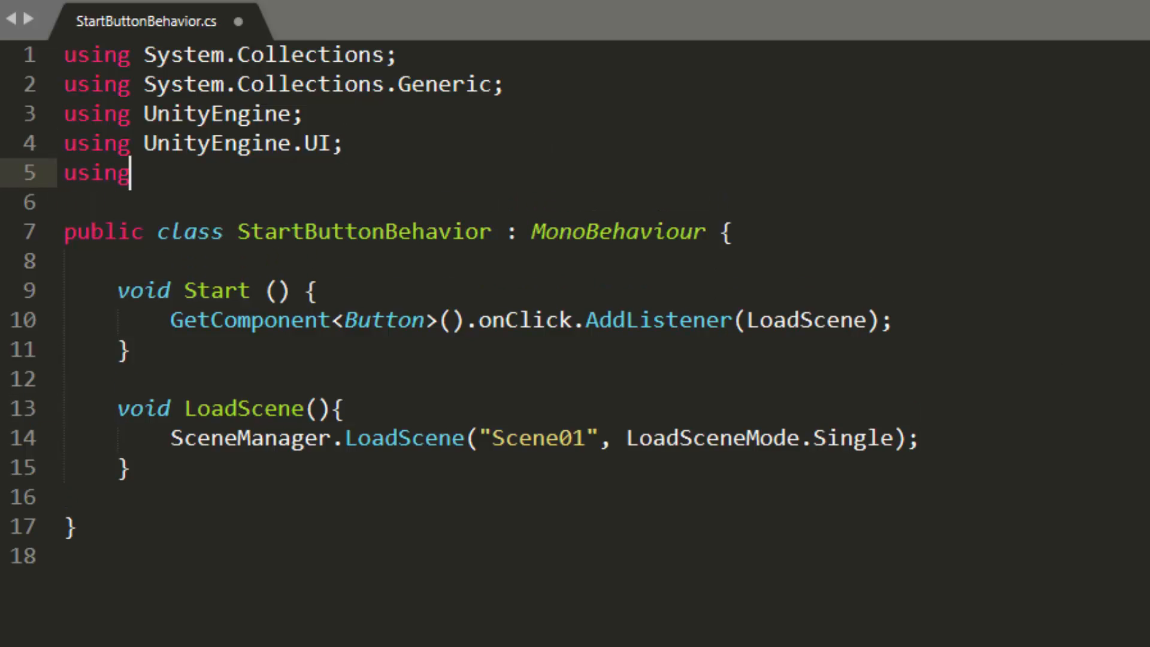
{"action": "type", "text": " Unity"}
{"action": "key", "text": "Tab"}
{"action": "type", "text": ".Sce"}
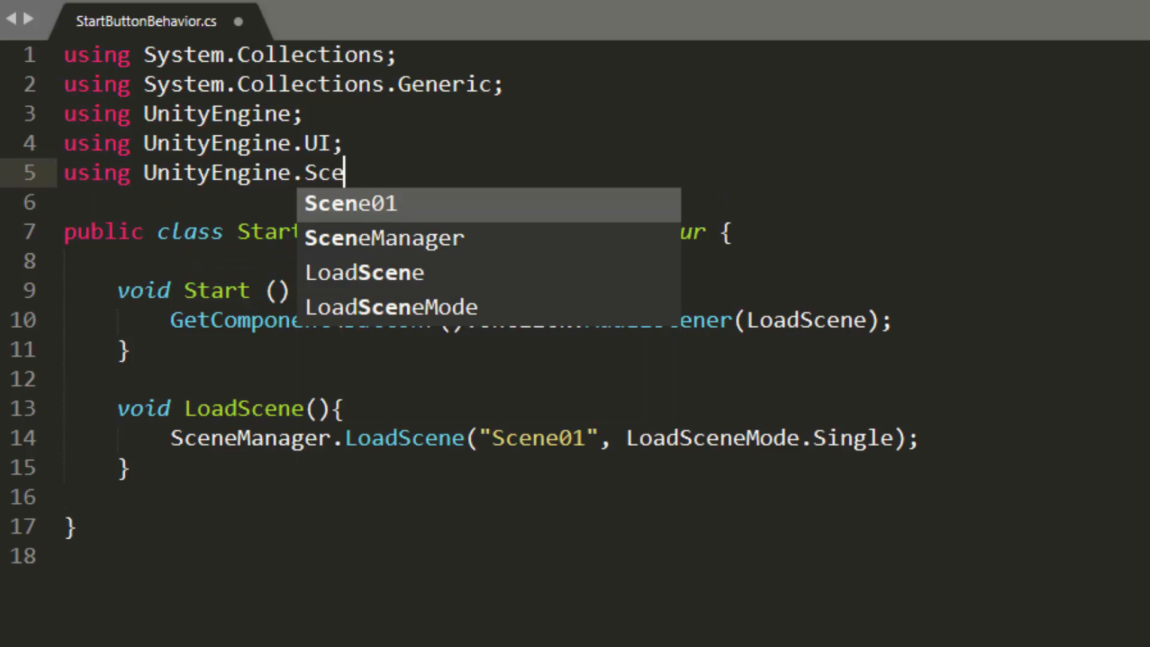
{"action": "type", "text": "neManagement;"}
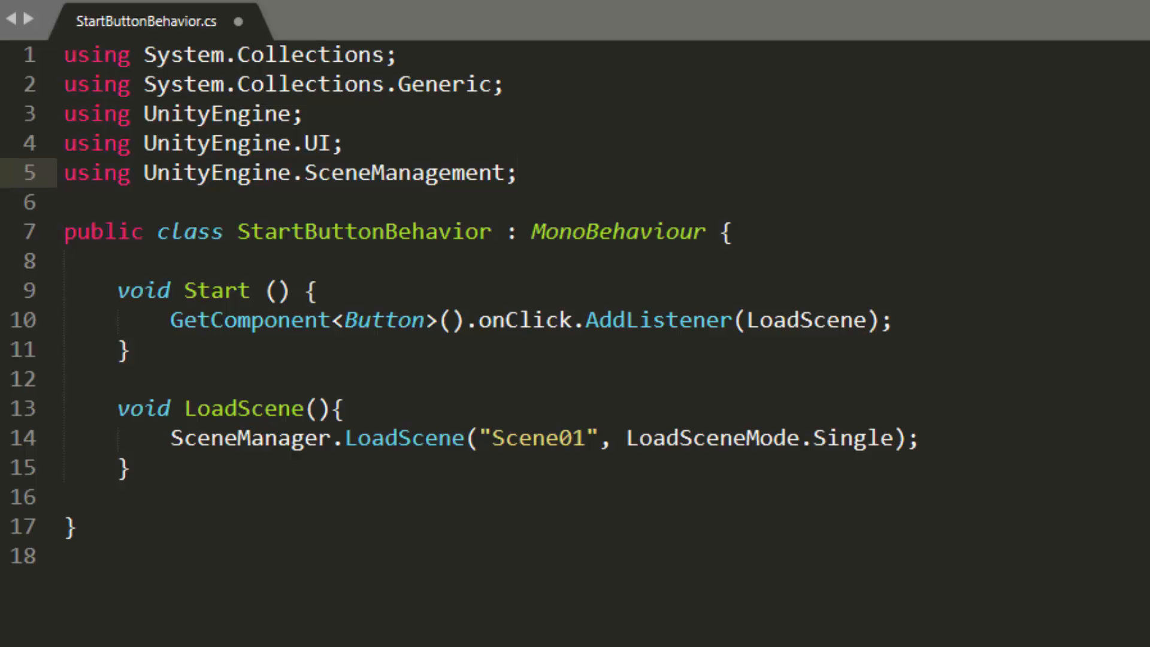
{"action": "key", "text": "ctrl+s"}
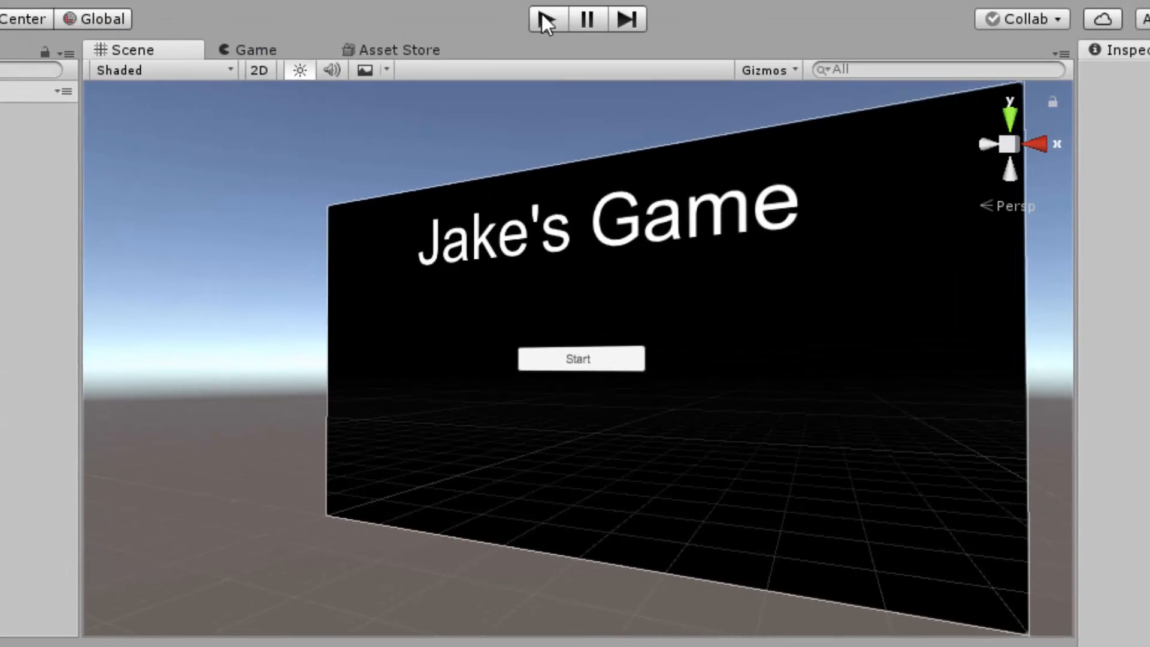
- Play the Splash scene in Unity and use its Start button to test loading Scene01
{"action": "left_click", "coordinate": [545, 18]}
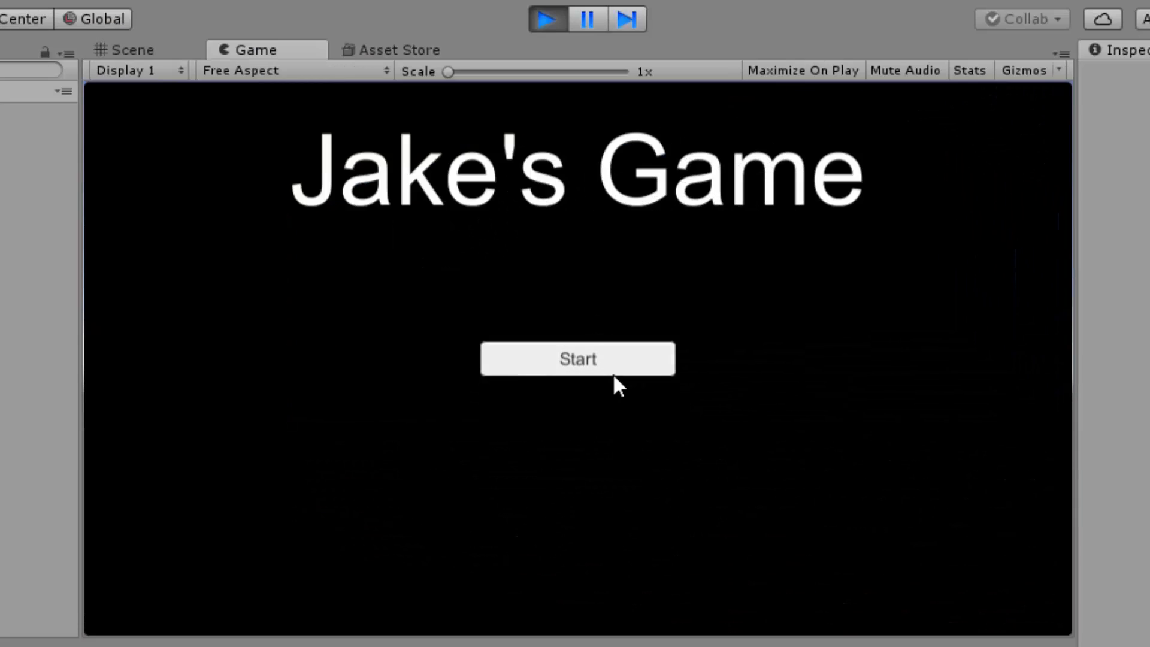
{"action": "left_click", "coordinate": [614, 366]}
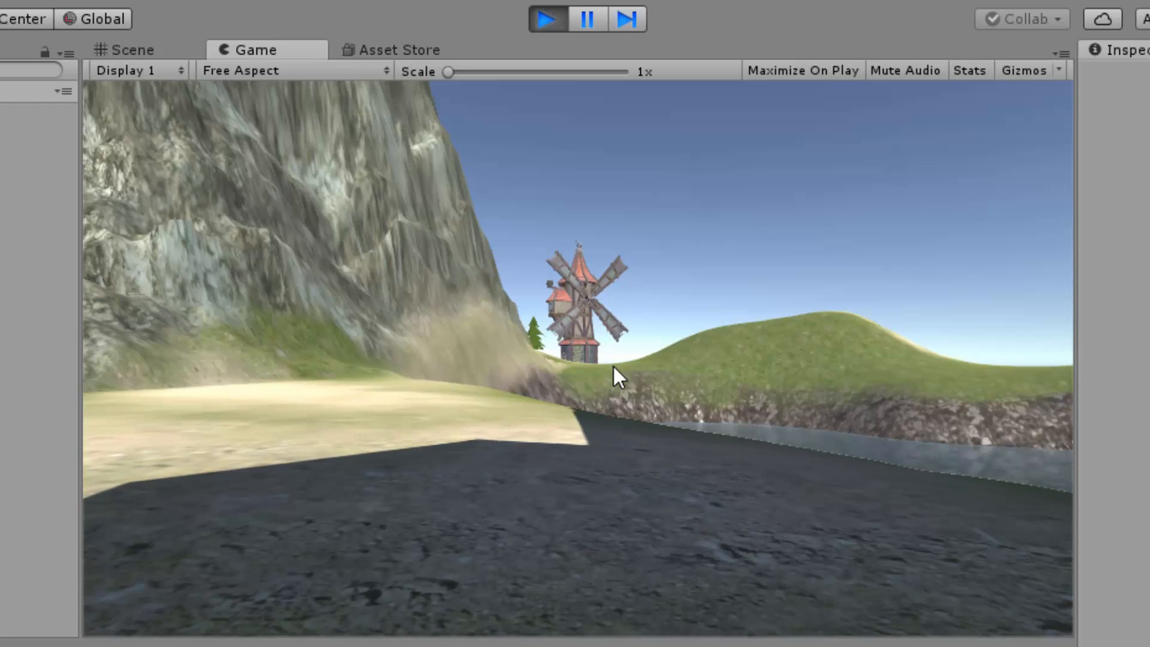